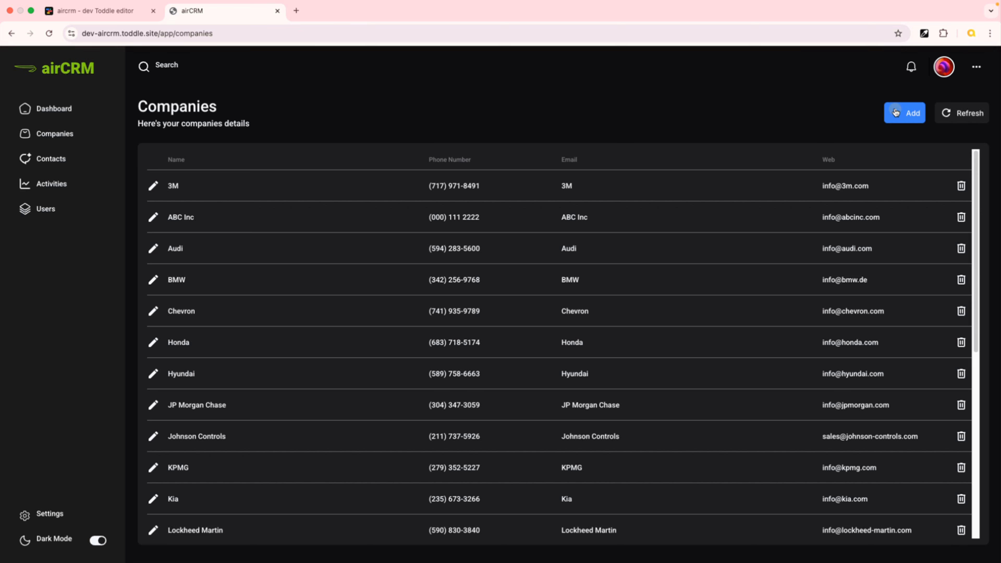
# Open and close the Add Company and Edit Company sidebars in the running app to examine how they appear
pyautogui.click(895, 111)
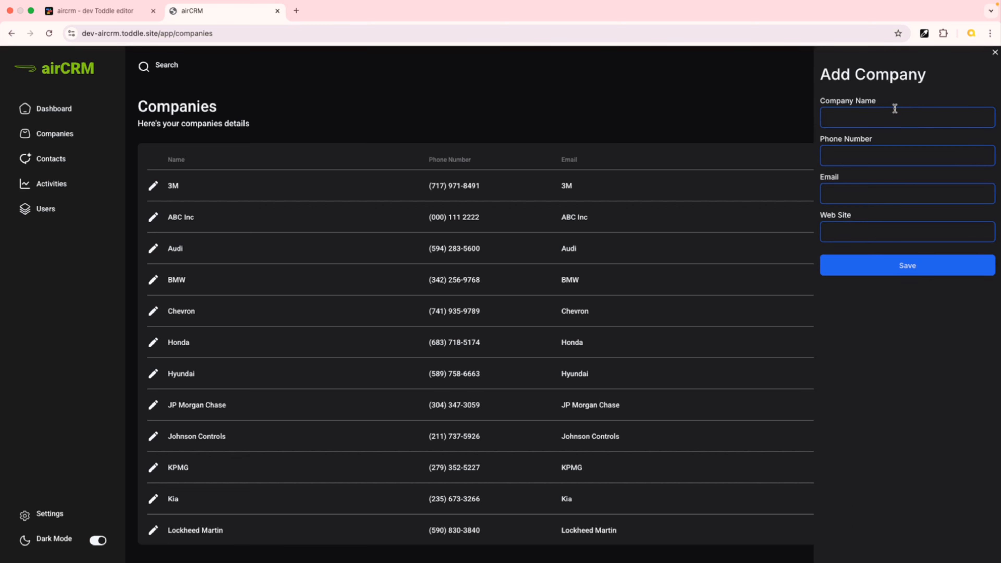
pyautogui.click(995, 53)
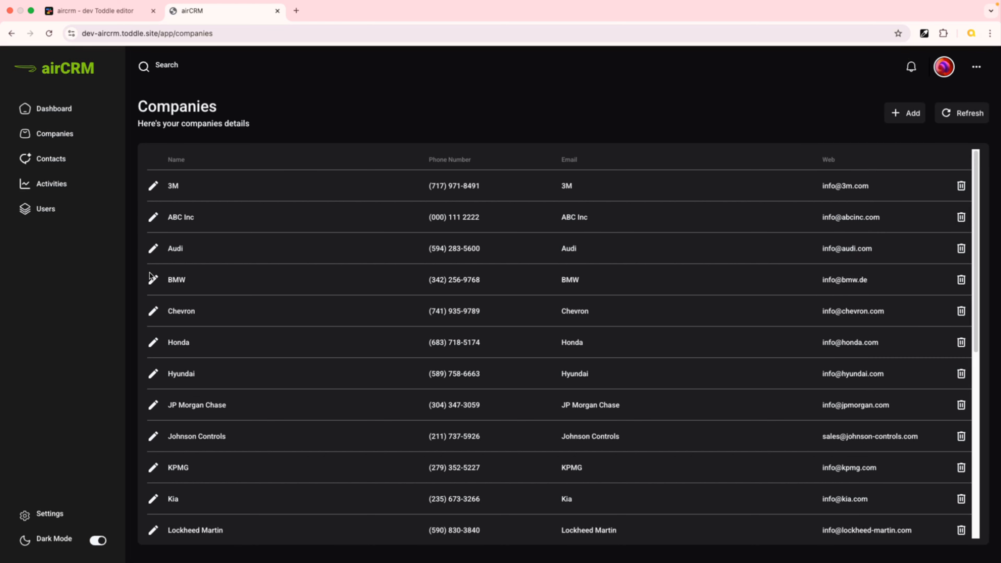
pyautogui.click(153, 279)
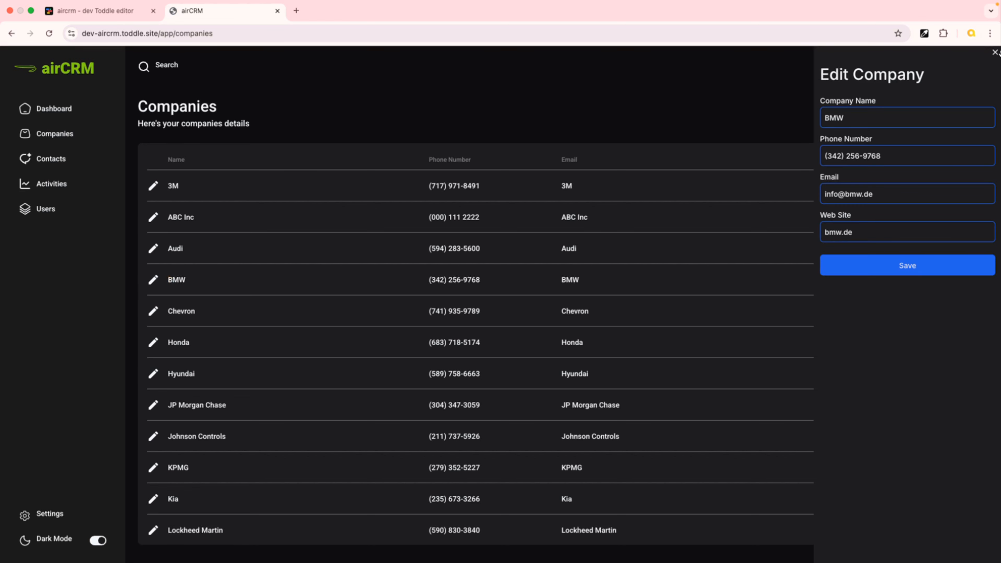
pyautogui.click(995, 53)
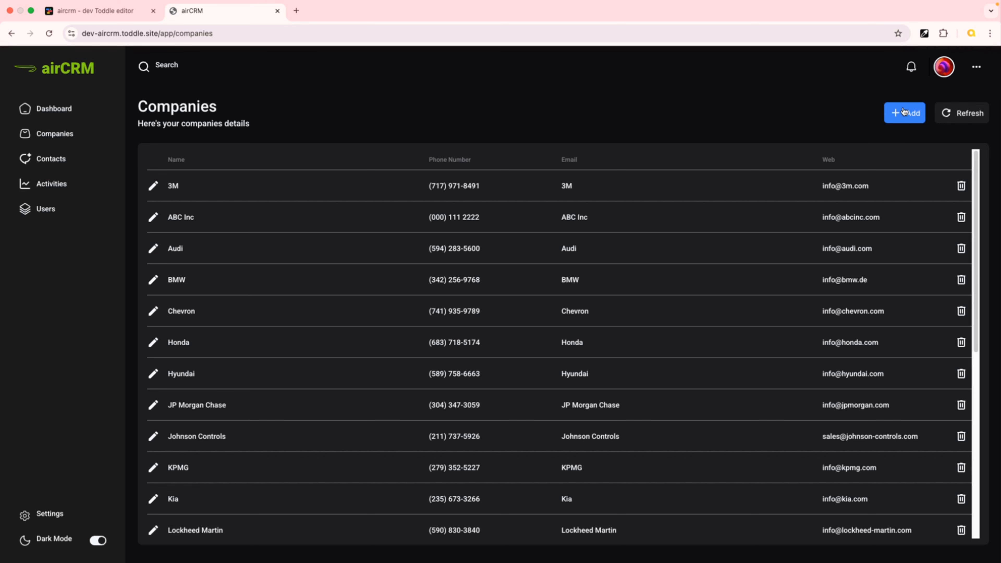
pyautogui.click(903, 111)
pyautogui.click(995, 52)
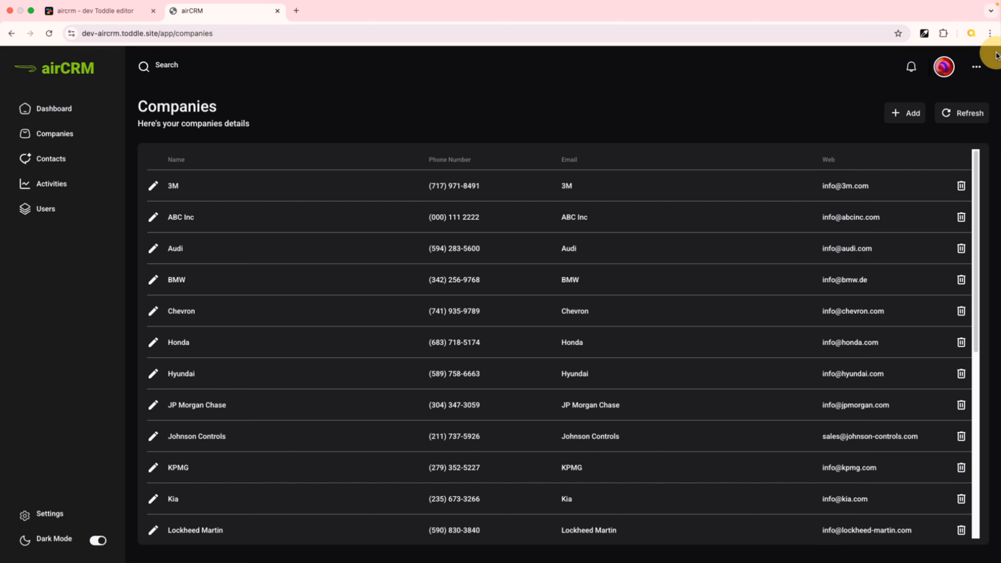
pyautogui.click(904, 111)
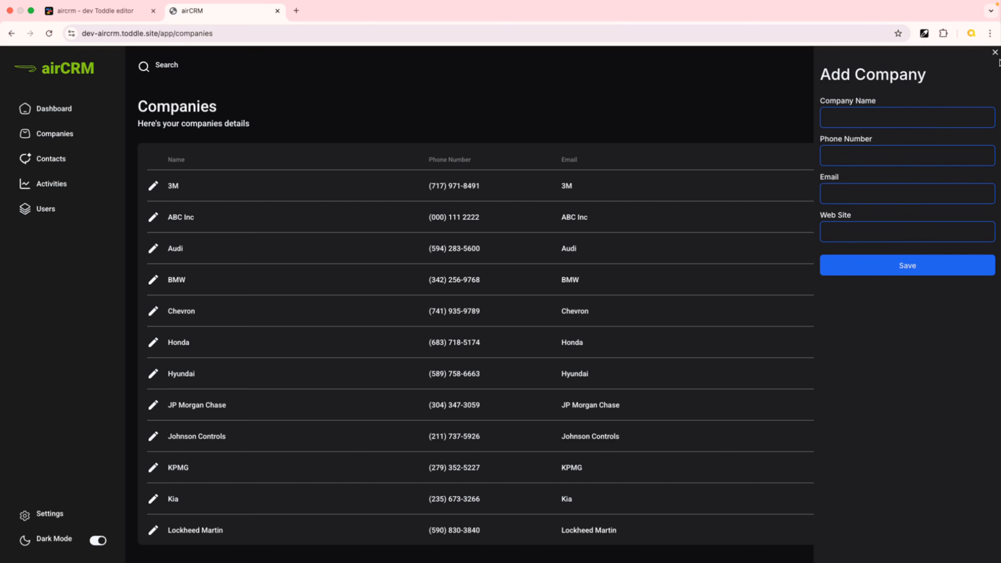
pyautogui.click(995, 52)
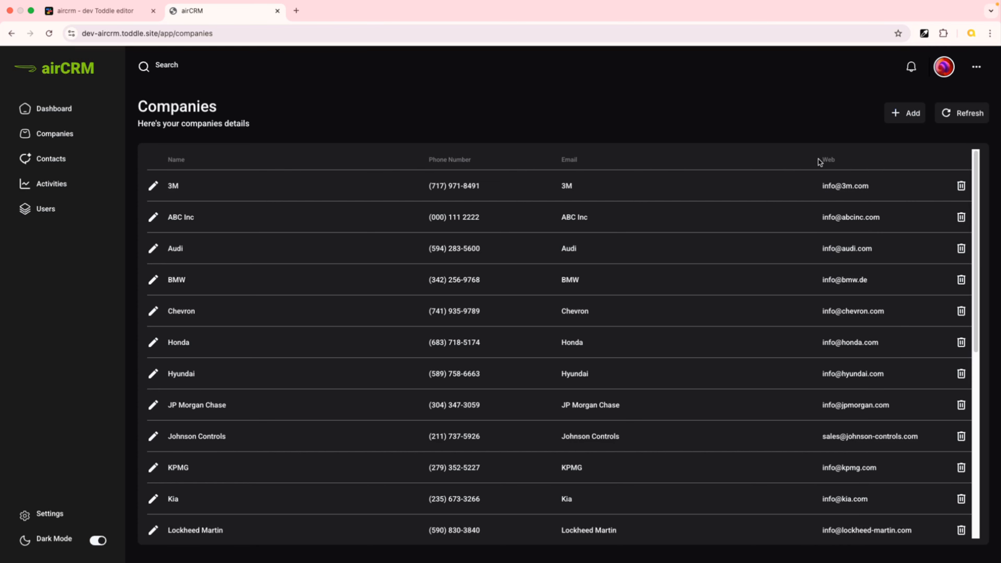
# Switch to the editor and inspect the sidebar div's Default style and its Show condition formula
pyautogui.click(98, 11)
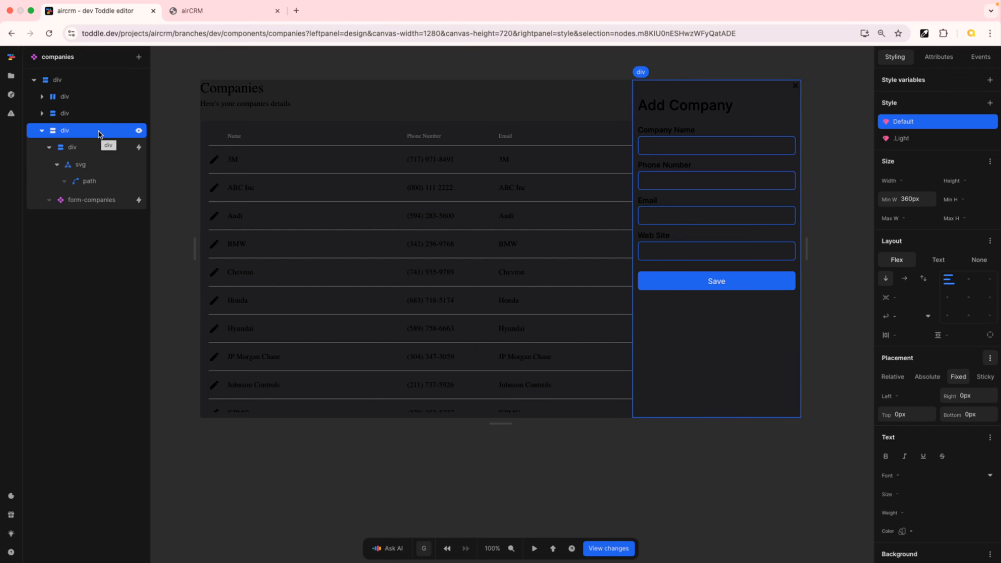
pyautogui.click(895, 122)
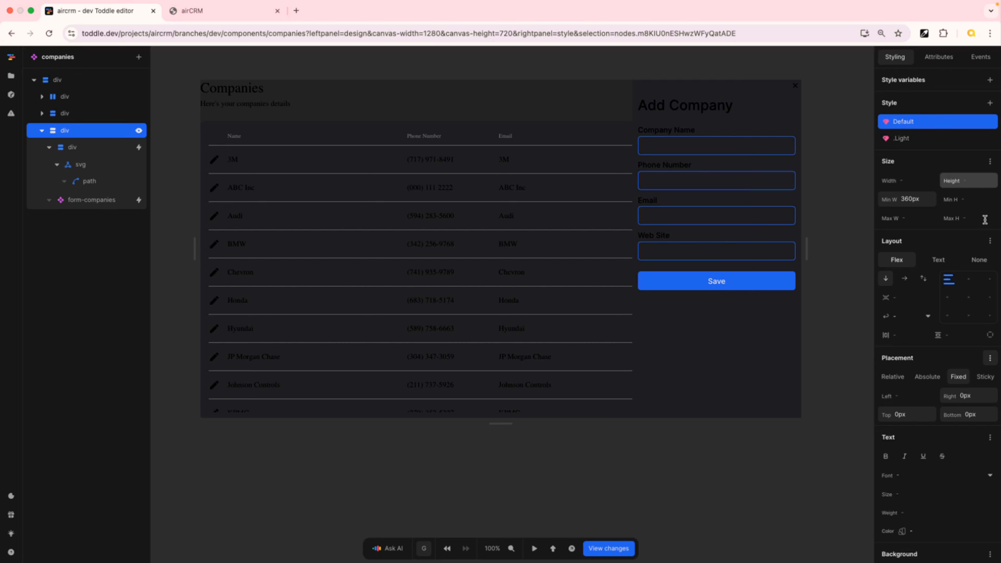
pyautogui.scroll(-6, 984, 219)
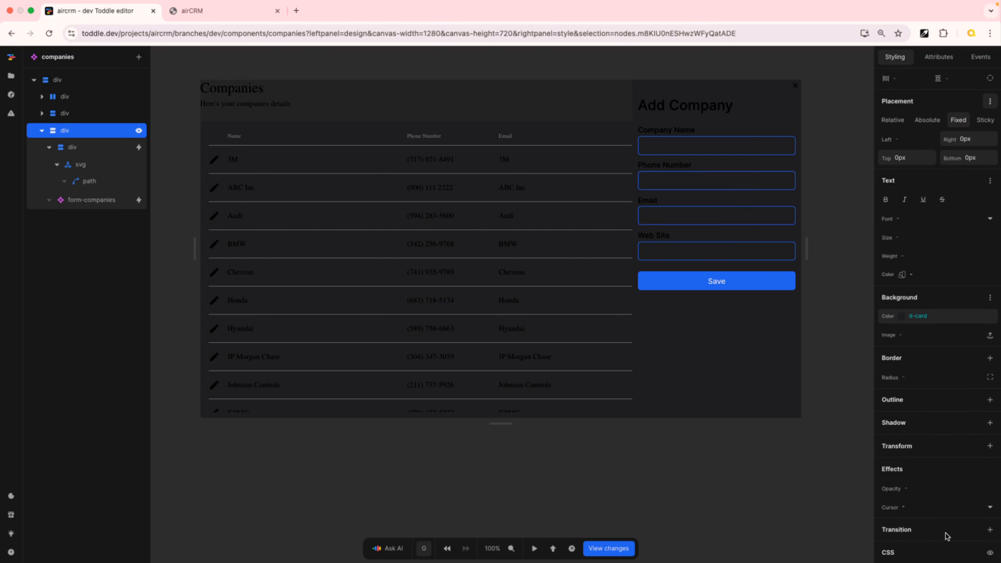
pyautogui.scroll(6, 982, 319)
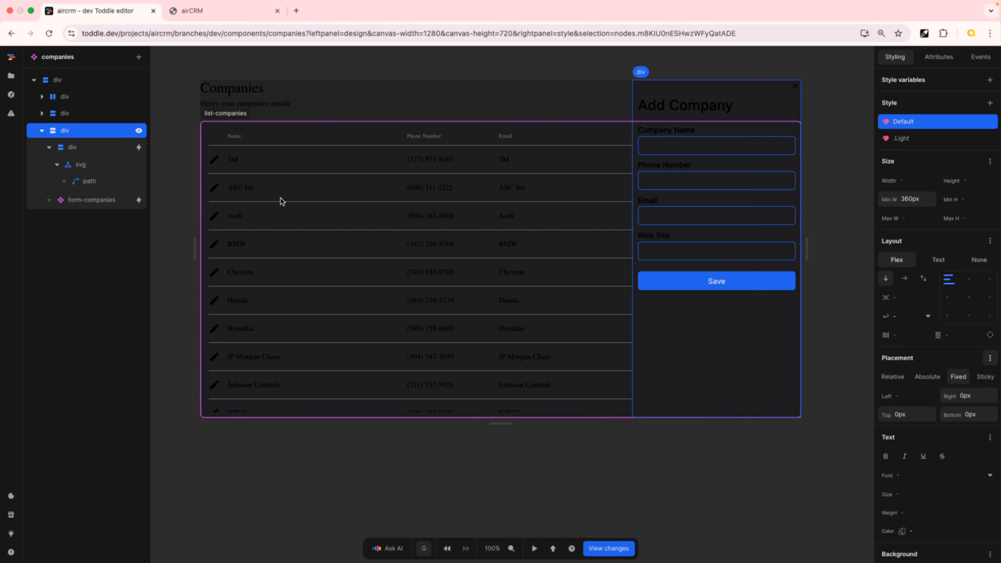
pyautogui.click(139, 130)
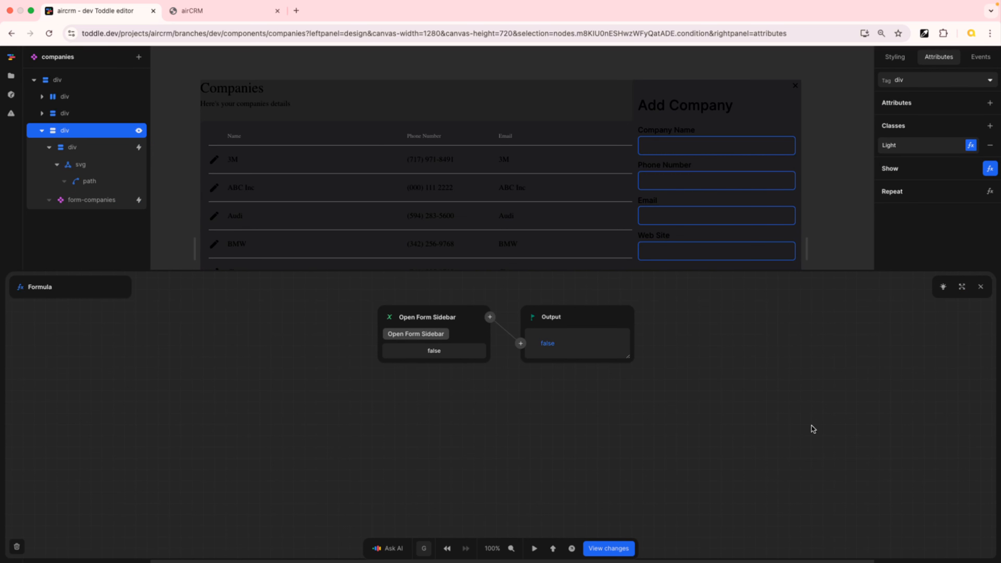
pyautogui.click(981, 287)
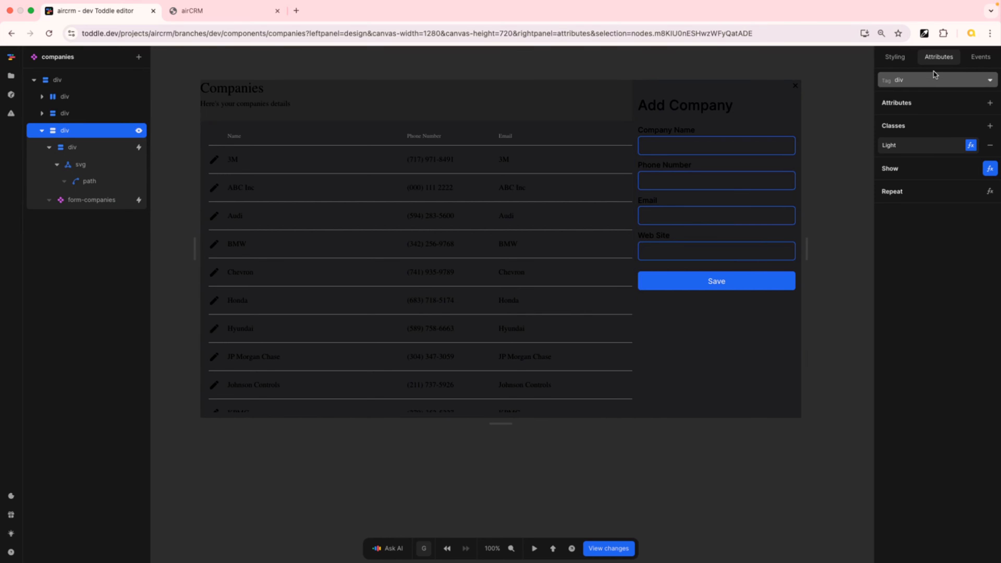
# Add a new style variant to the sidebar div with the Starting style option enabled
pyautogui.click(898, 57)
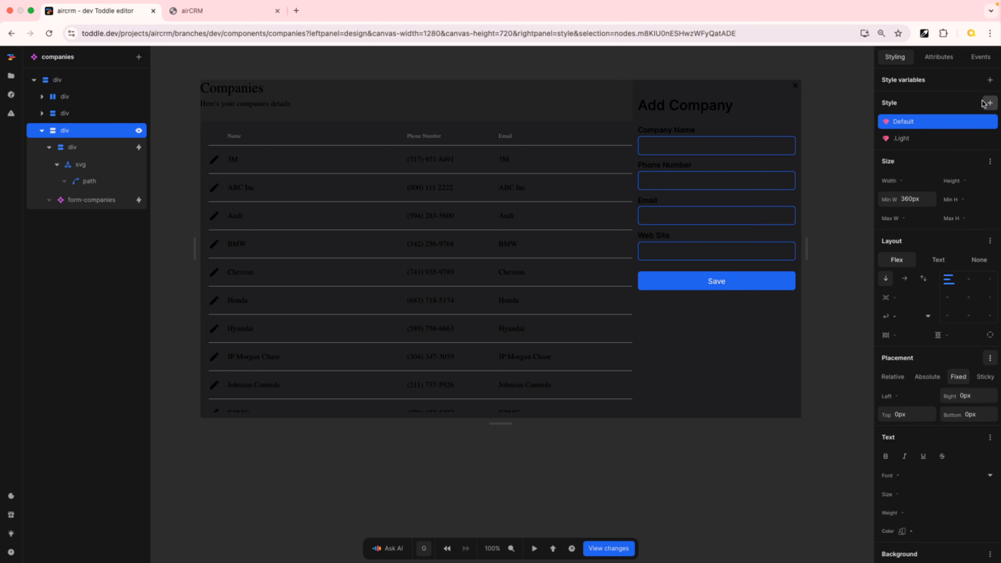
pyautogui.click(990, 103)
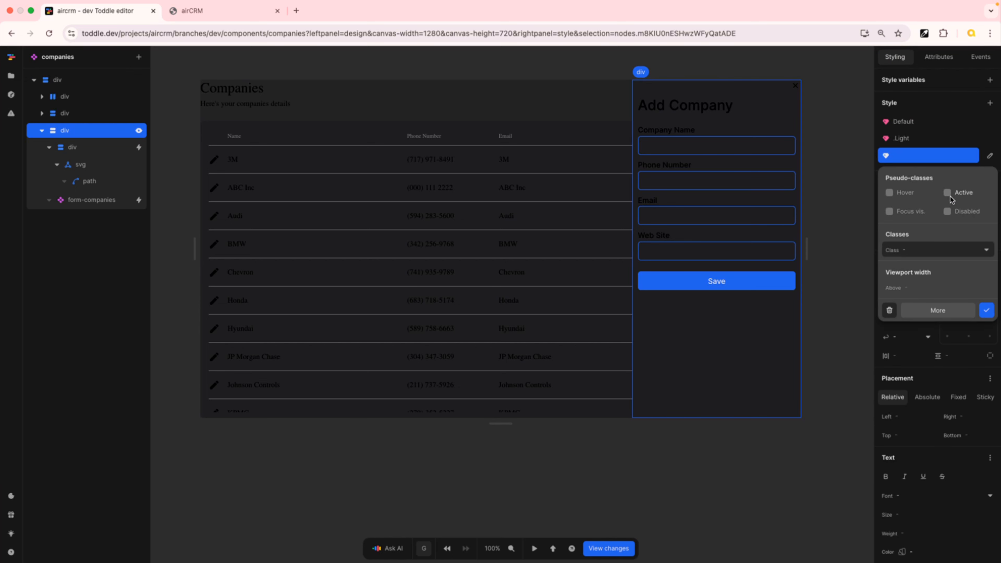
pyautogui.click(939, 310)
pyautogui.scroll(-3, 938, 317)
pyautogui.scroll(-5, 939, 317)
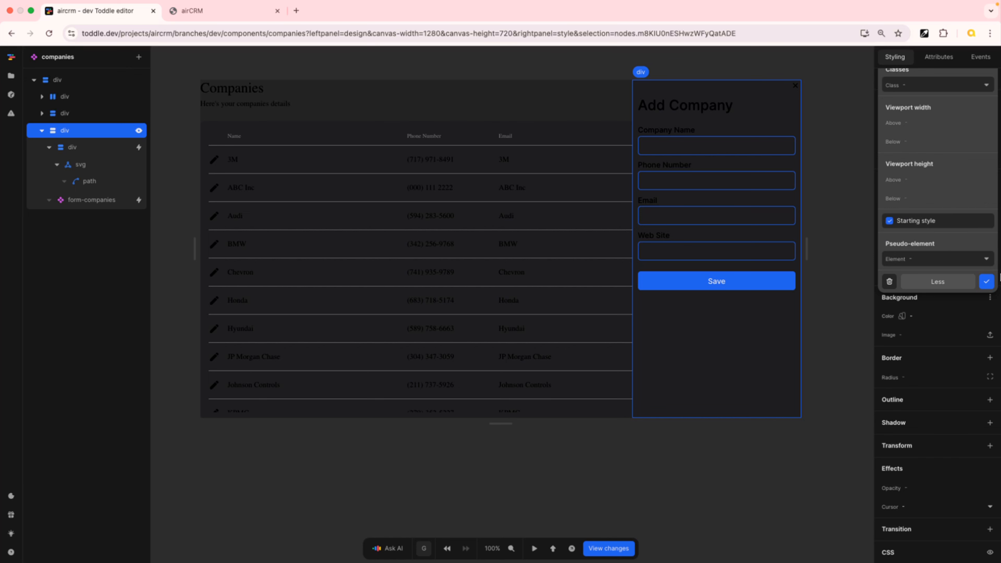
pyautogui.click(987, 283)
pyautogui.scroll(8, 948, 166)
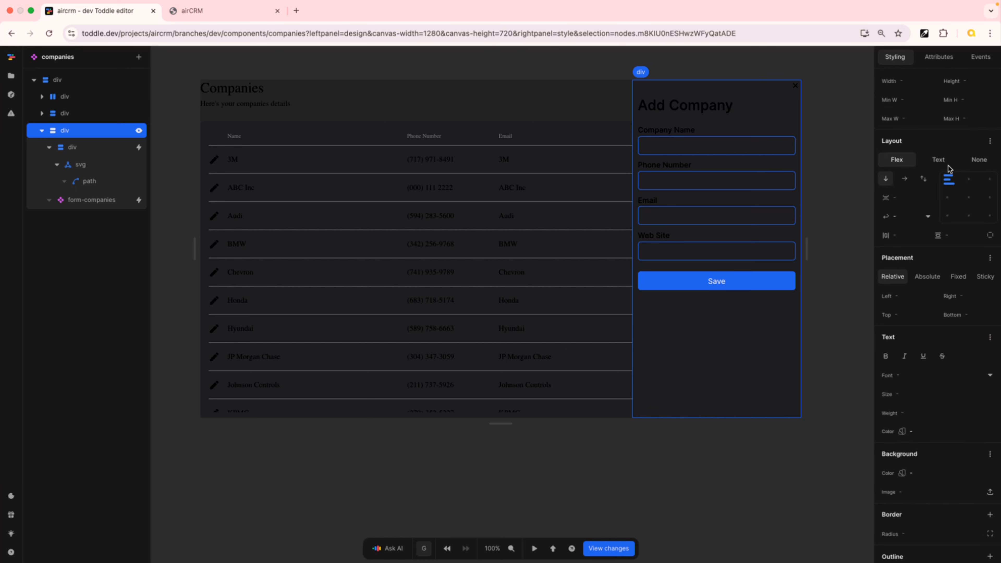
pyautogui.click(918, 165)
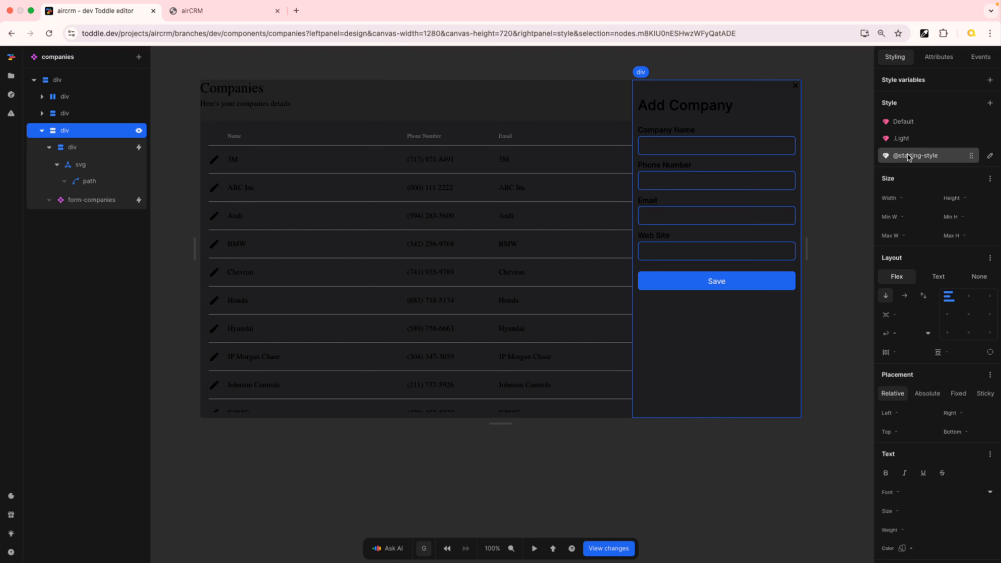
pyautogui.click(922, 157)
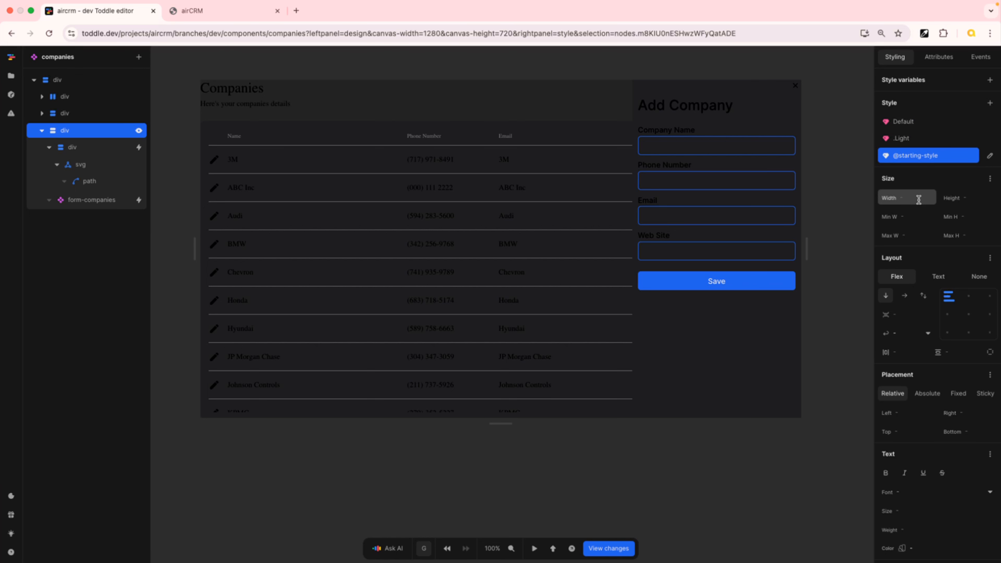
pyautogui.click(939, 154)
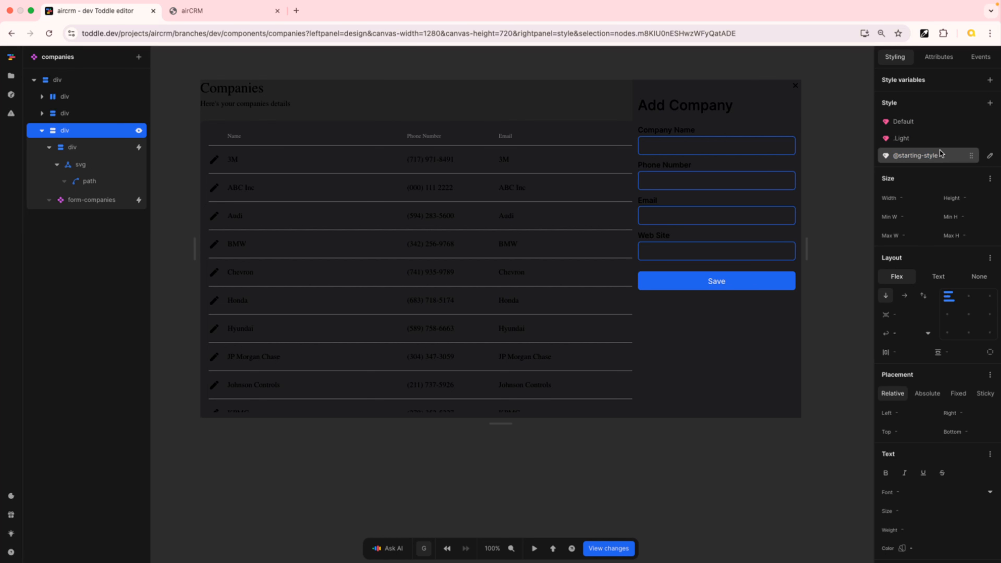
pyautogui.click(916, 156)
pyautogui.scroll(-2, 920, 354)
pyautogui.scroll(-5, 920, 354)
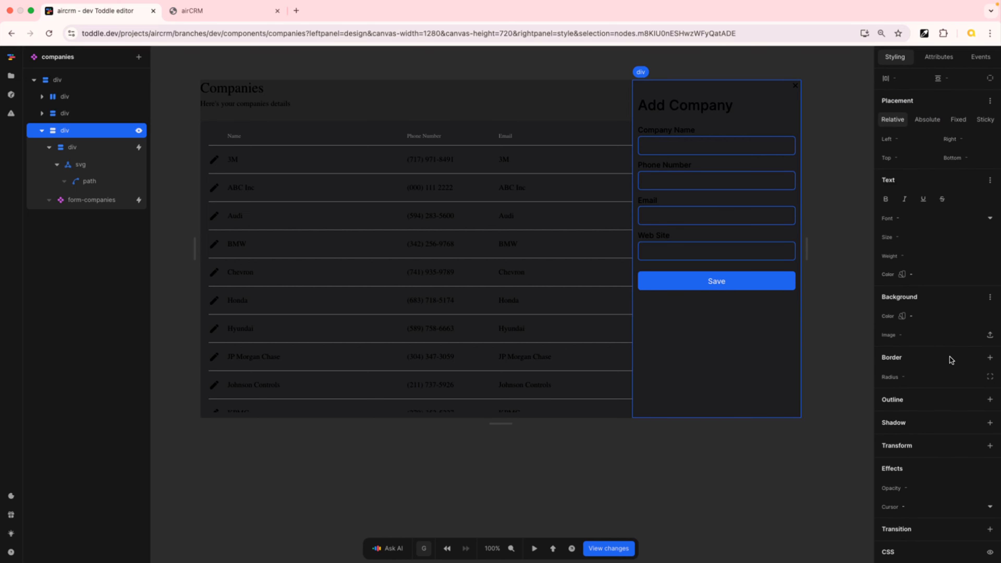
pyautogui.click(991, 445)
pyautogui.click(809, 391)
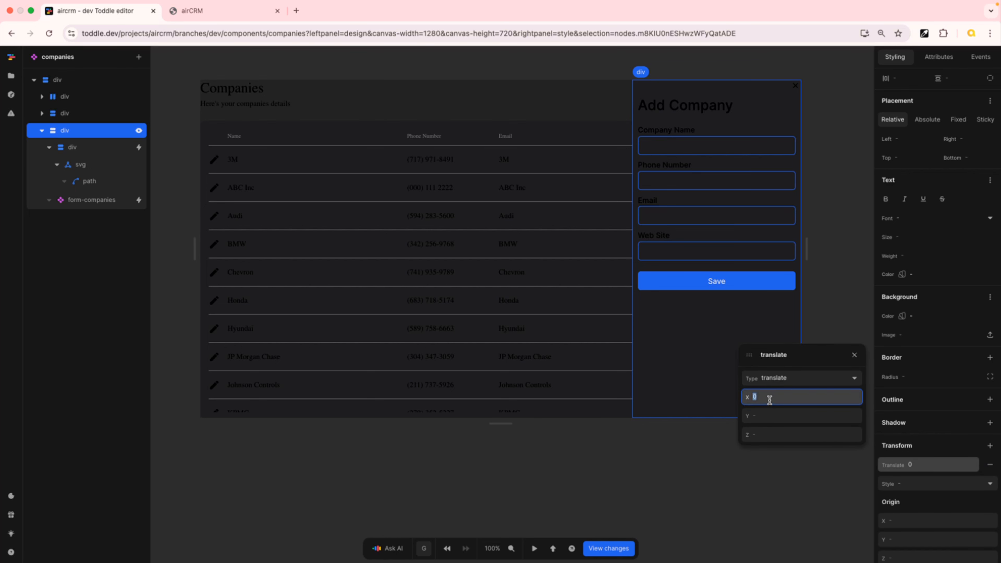
pyautogui.write('100%')
pyautogui.press('Tab')
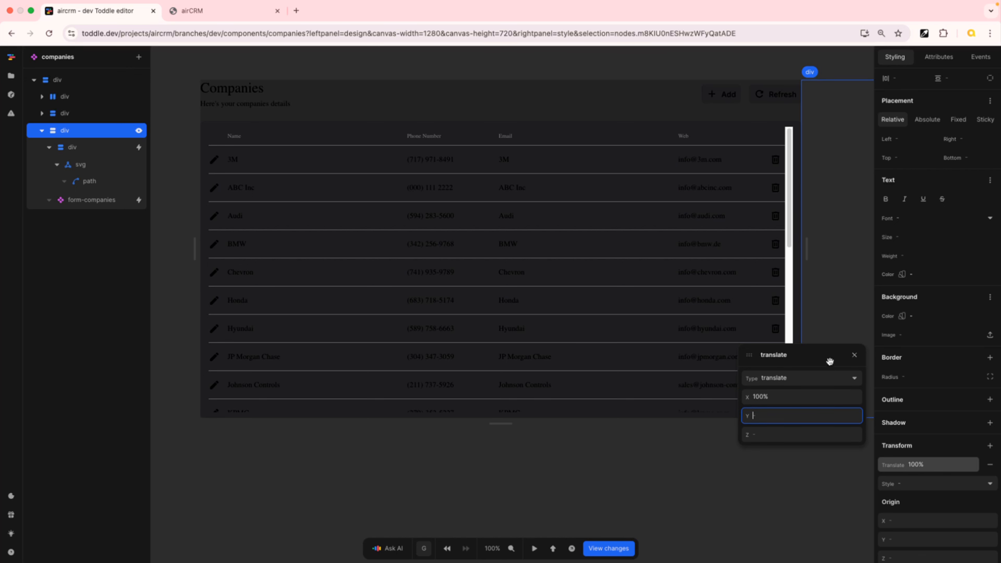
pyautogui.click(859, 357)
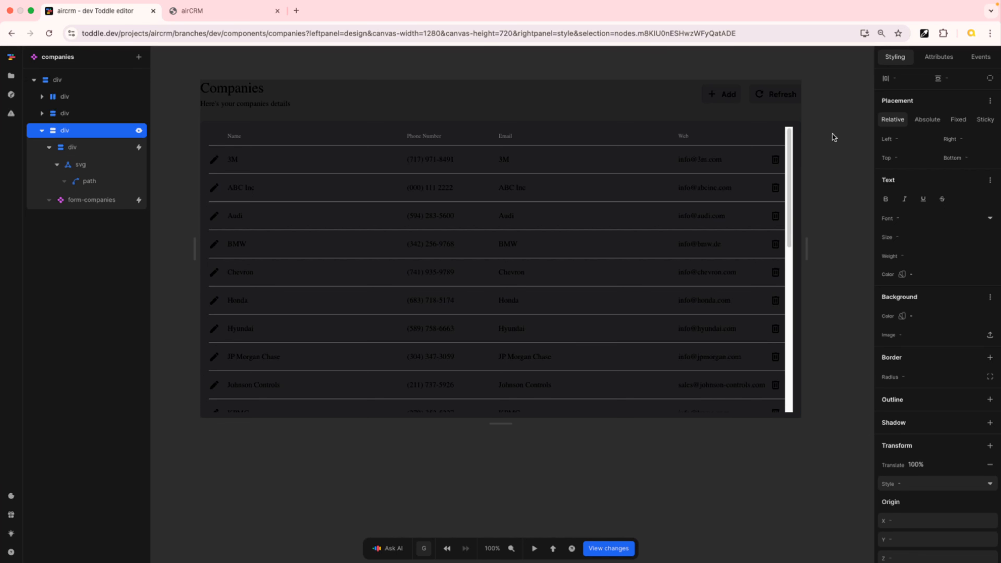
pyautogui.scroll(5, 959, 162)
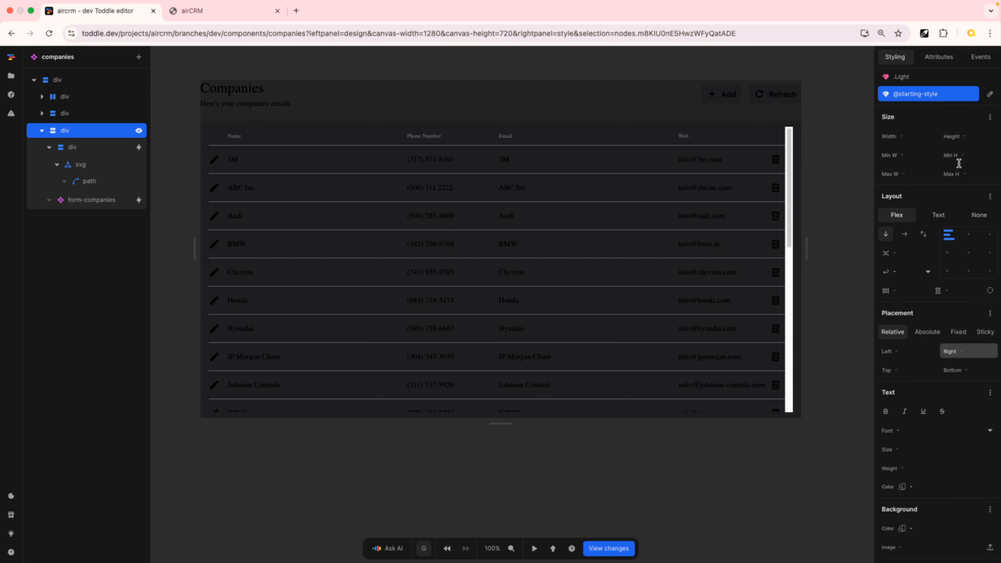
pyautogui.click(907, 94)
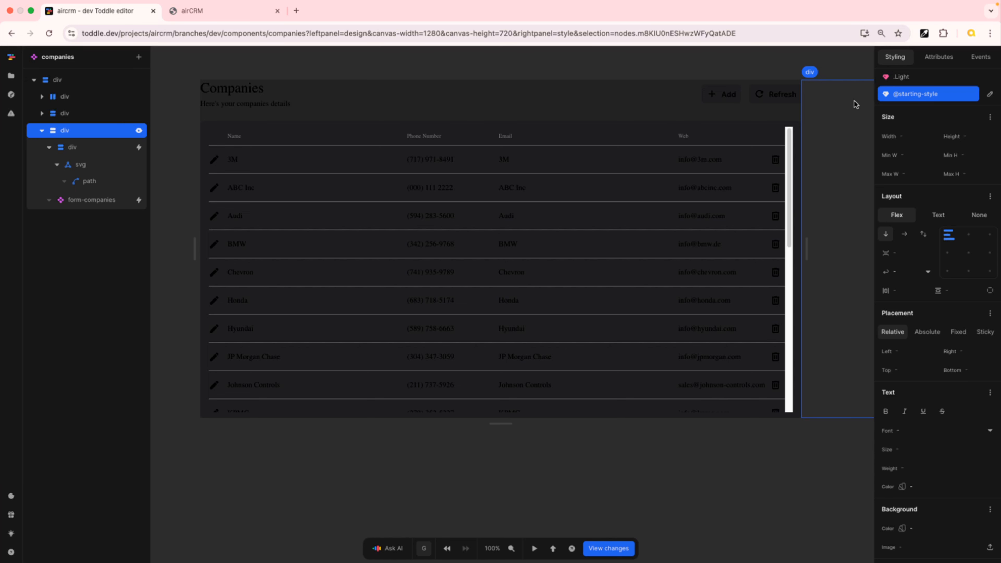
pyautogui.scroll(2, 932, 123)
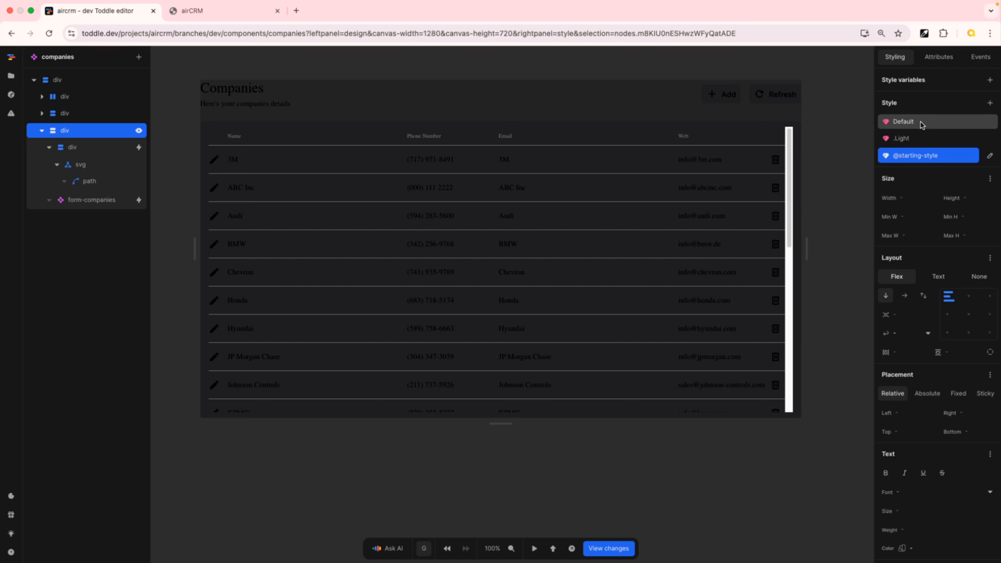
pyautogui.click(921, 123)
pyautogui.scroll(-1, 928, 495)
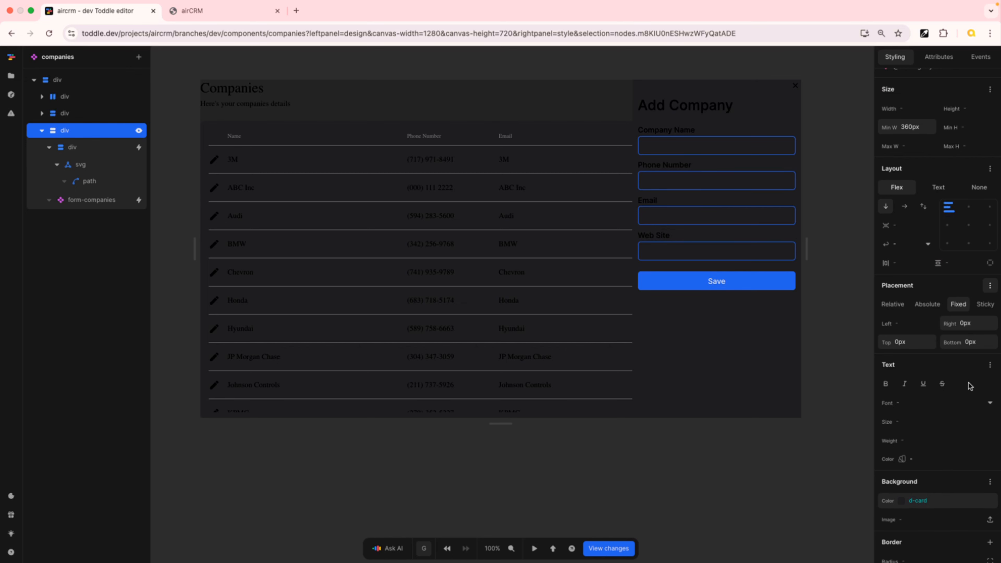
pyautogui.scroll(3, 948, 147)
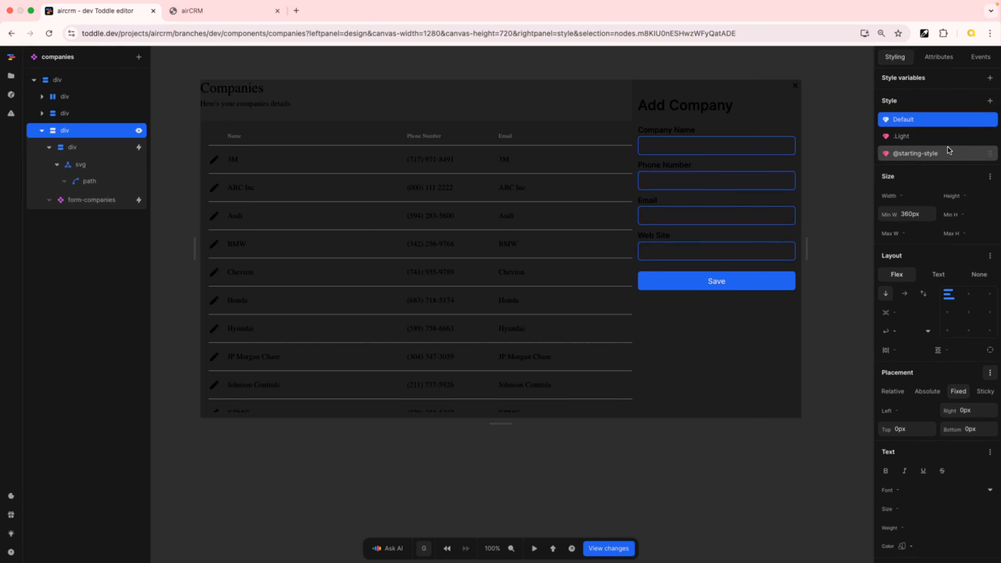
pyautogui.click(942, 156)
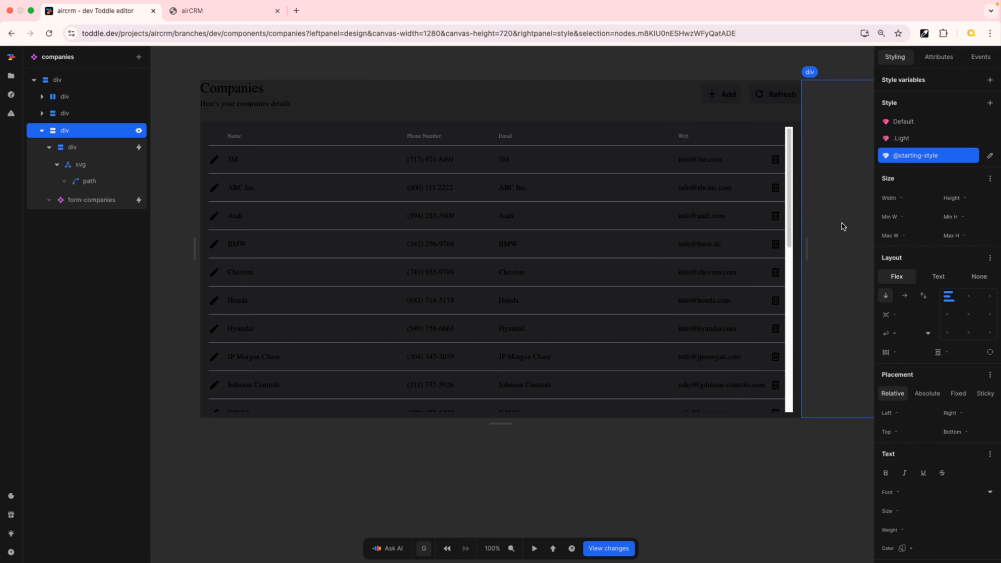
pyautogui.click(905, 122)
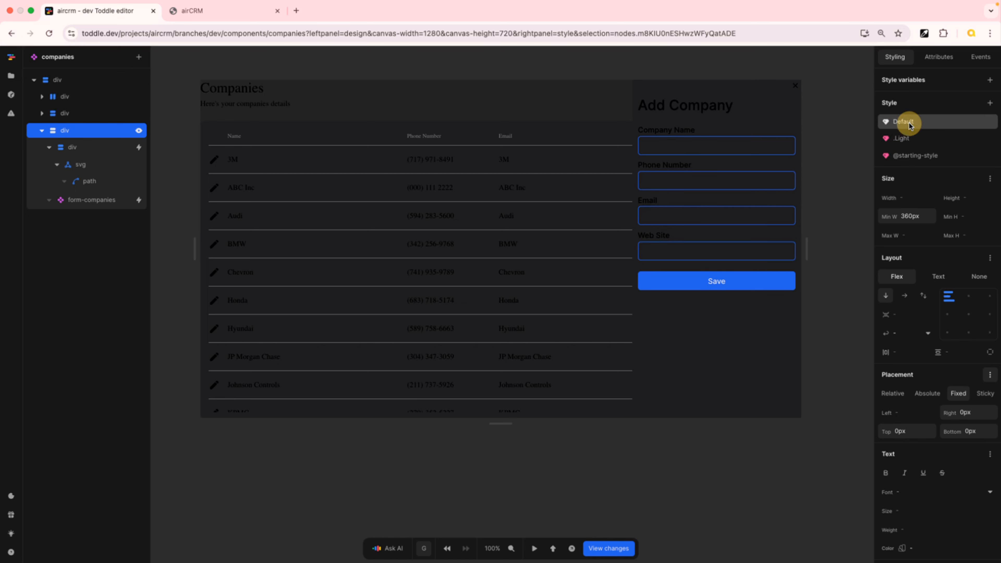
# In the sidebar div's Default style, add a transition on the translate property with a 50ms delay
pyautogui.scroll(-7, 925, 284)
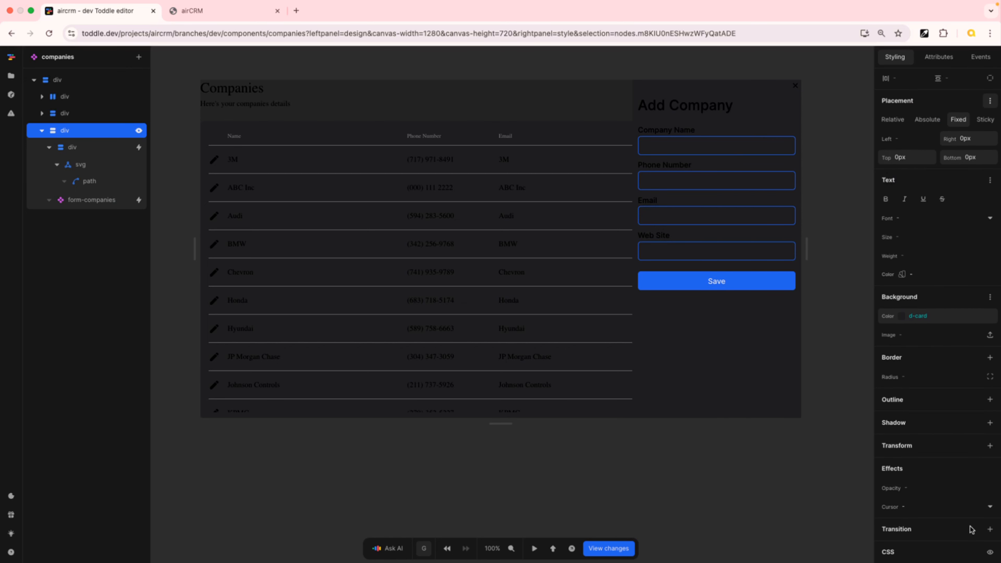
pyautogui.click(990, 528)
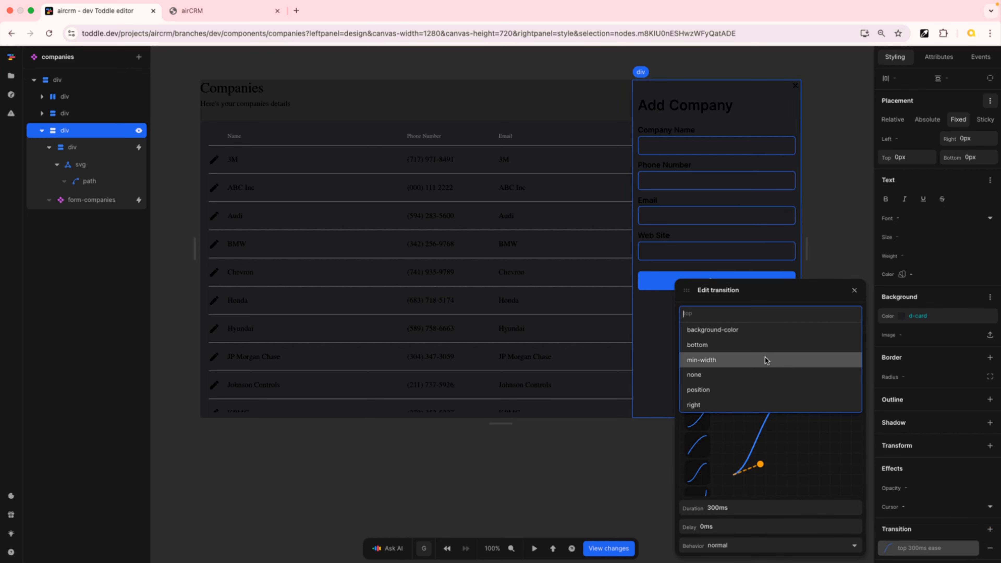
pyautogui.scroll(-2, 765, 358)
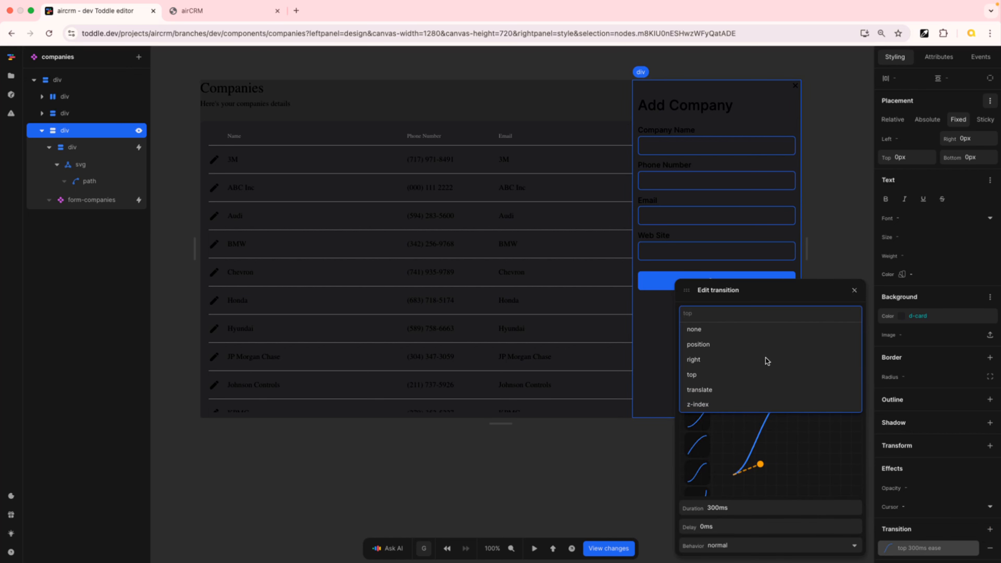
pyautogui.click(723, 390)
pyautogui.click(721, 526)
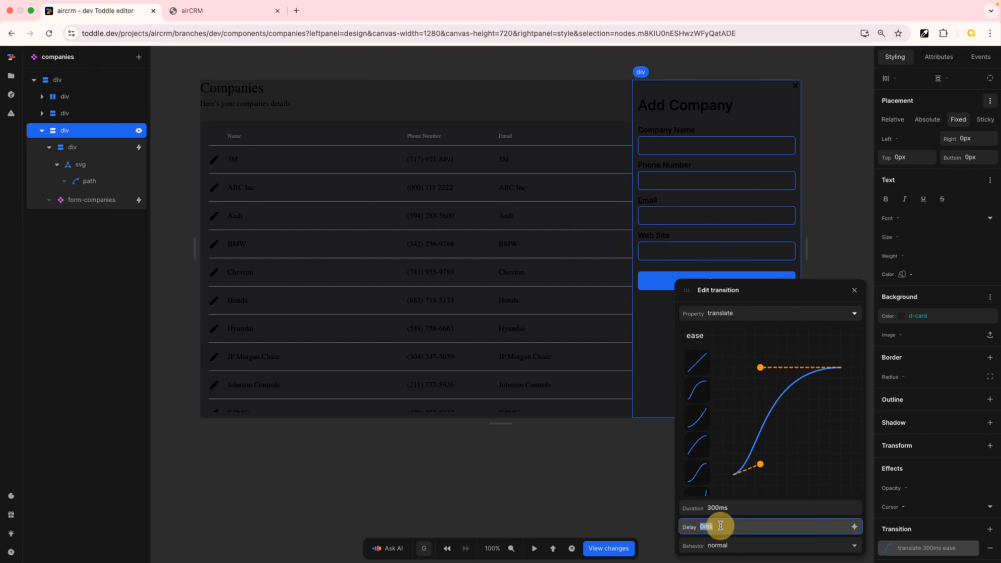
pyautogui.write('50')
pyautogui.press('Tab')
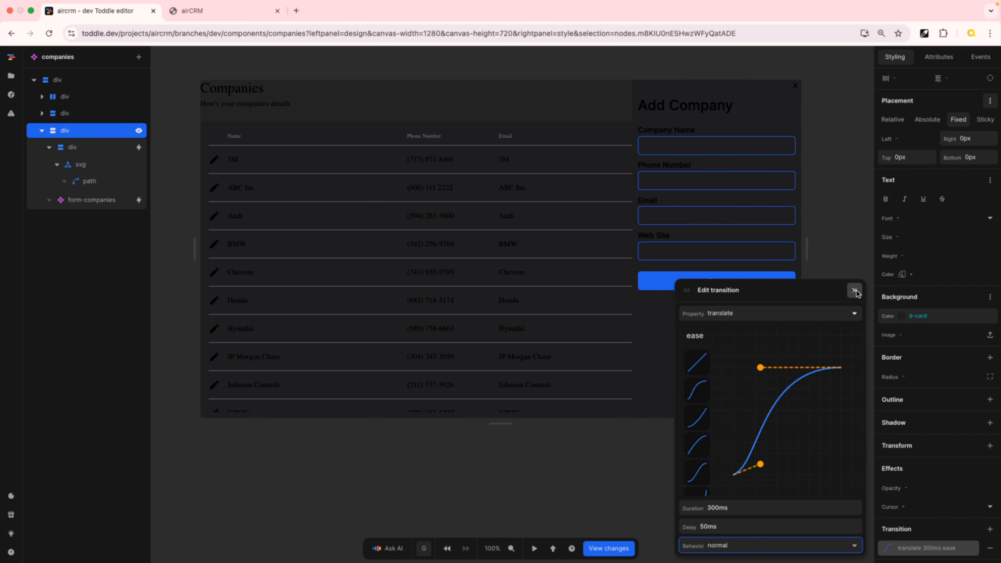
pyautogui.click(854, 292)
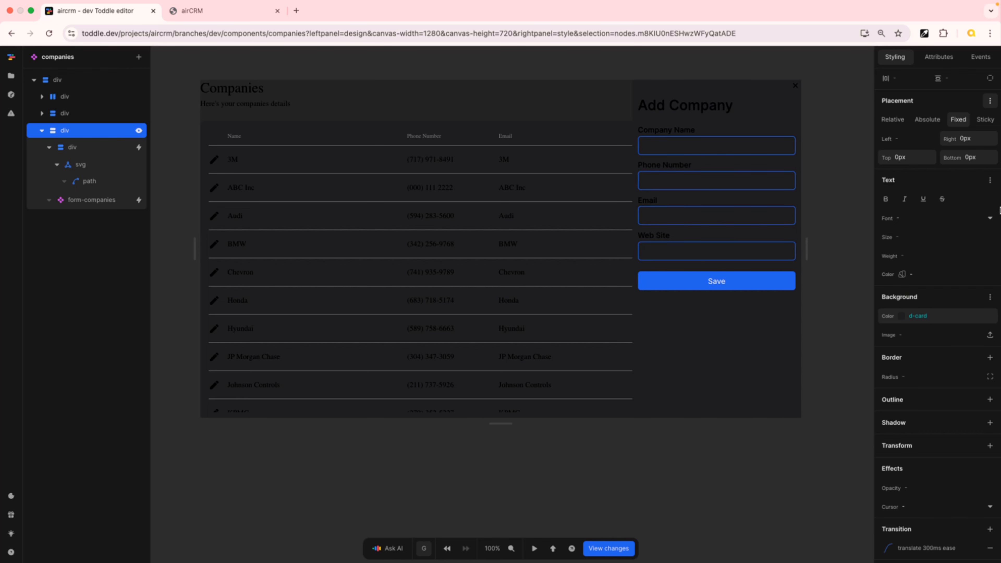
# Switch to the live app, reload it, and open and close the Add Company sidebar to test the slide-in
pyautogui.click(209, 12)
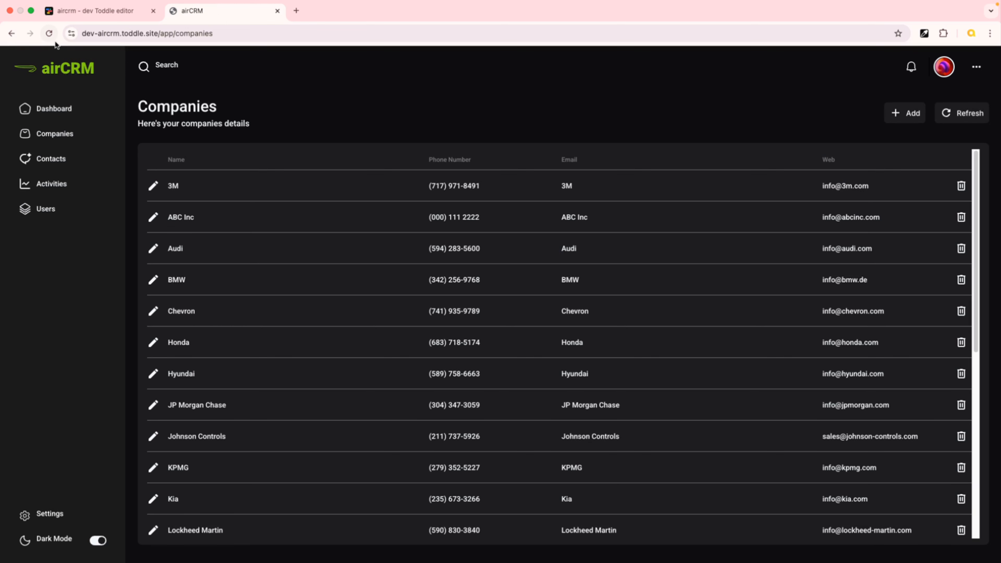
pyautogui.click(49, 33)
pyautogui.click(909, 114)
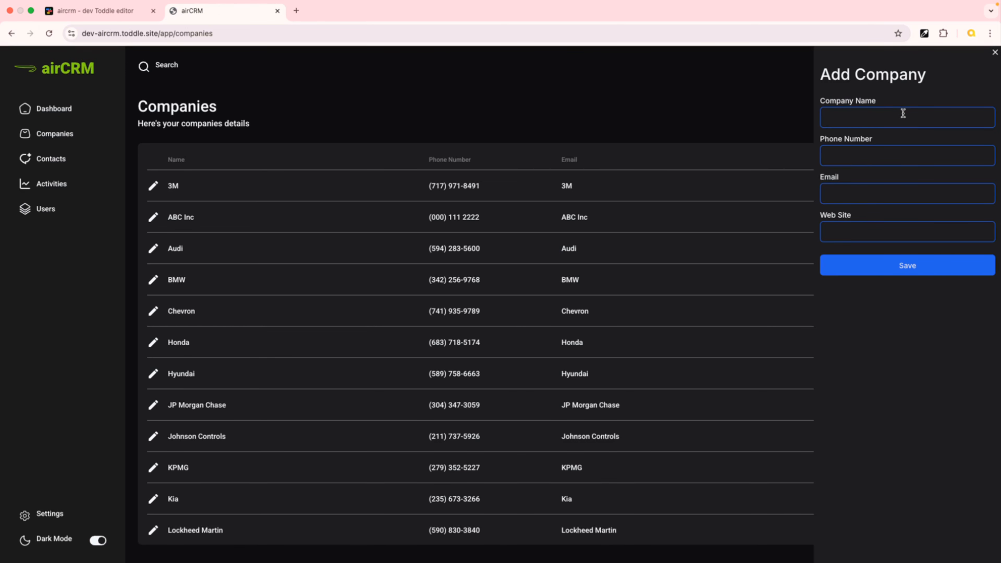
pyautogui.click(995, 53)
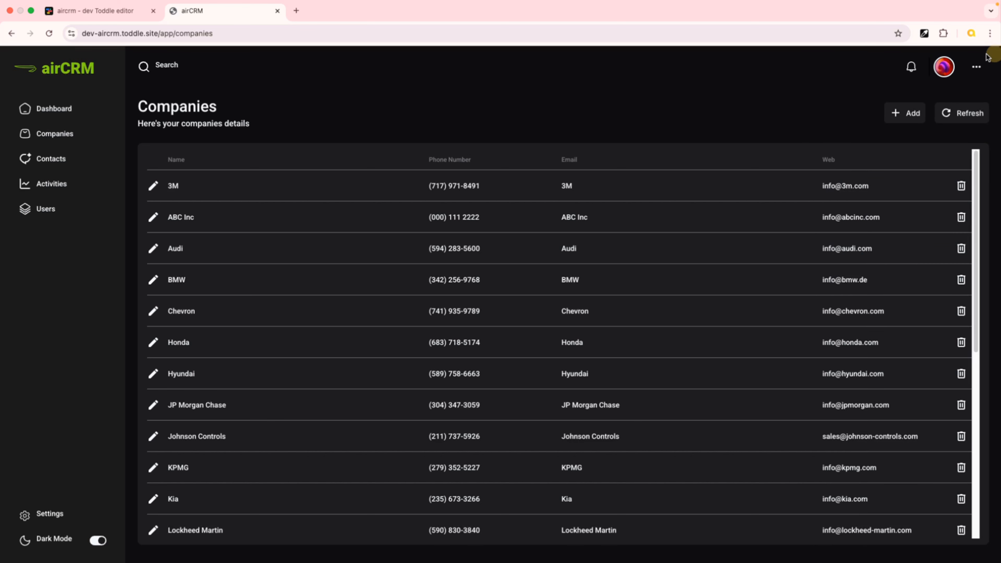
# Open and close the Edit Company sidebar for a few companies to check the animation
pyautogui.click(153, 249)
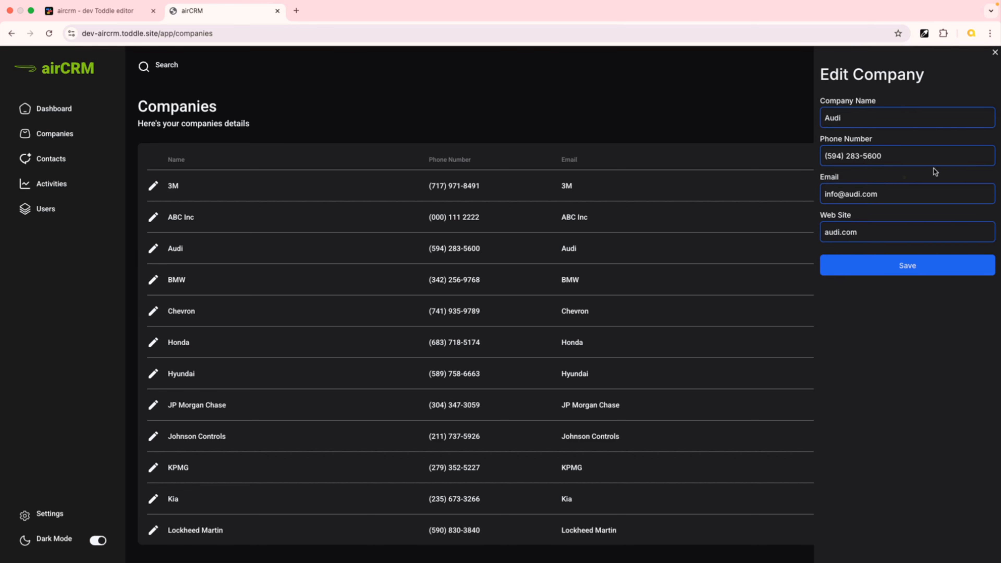
pyautogui.click(995, 53)
pyautogui.click(900, 114)
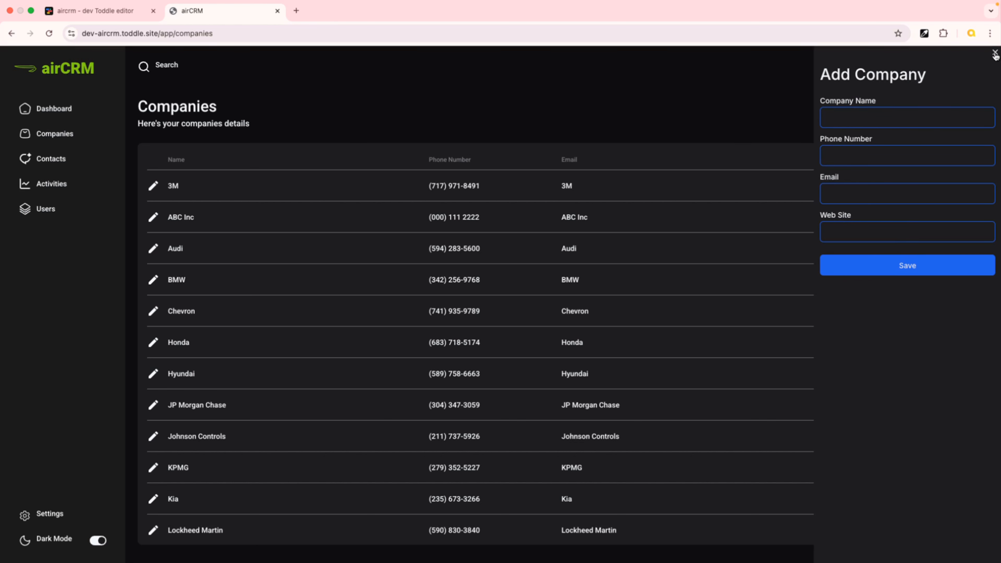
pyautogui.click(996, 54)
pyautogui.click(154, 281)
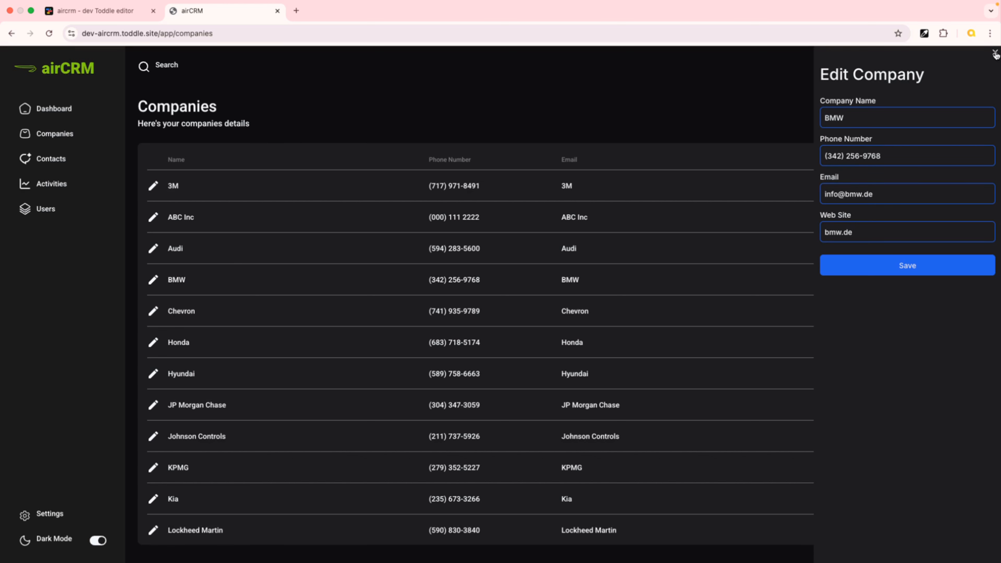
pyautogui.click(995, 54)
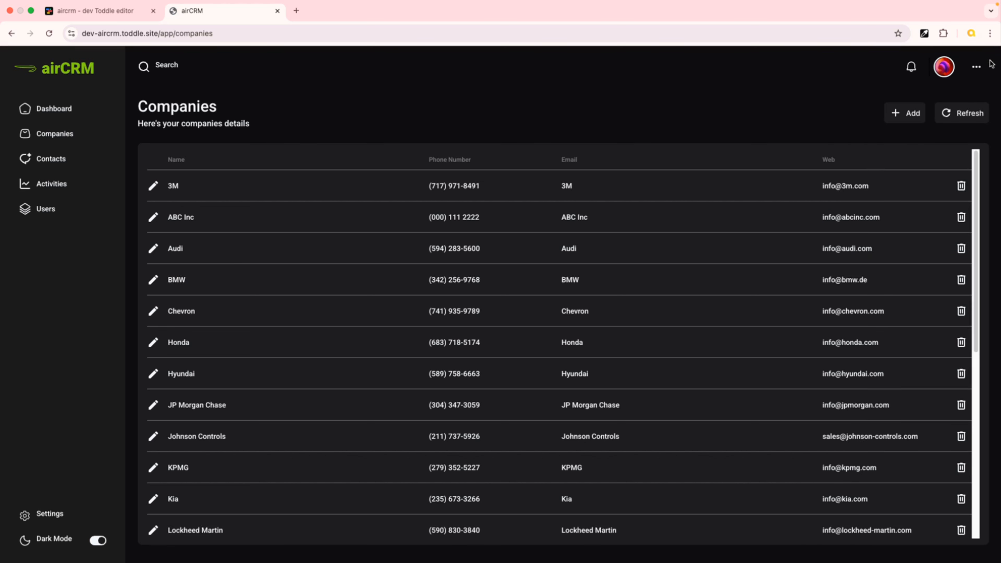
pyautogui.click(96, 14)
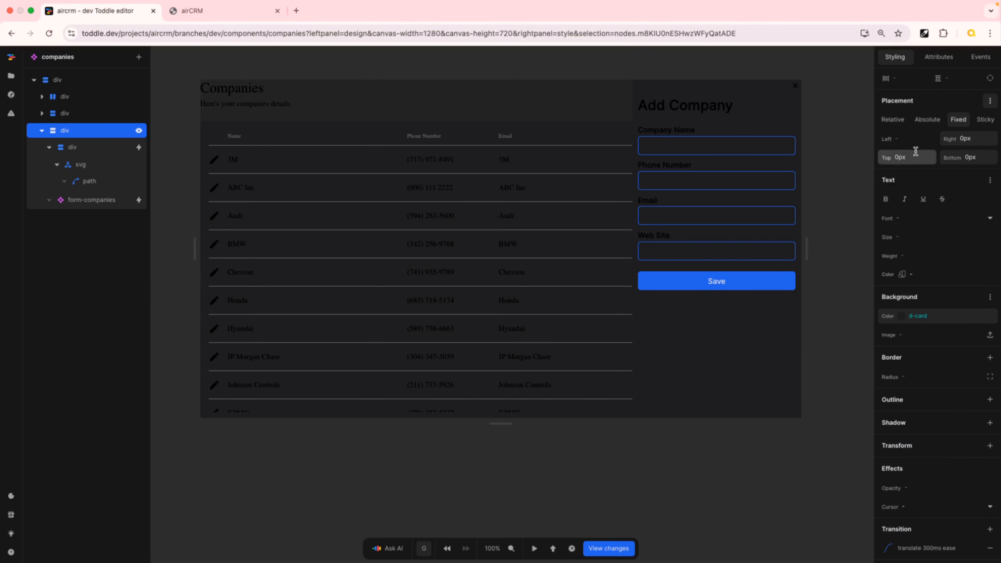
pyautogui.scroll(7, 926, 120)
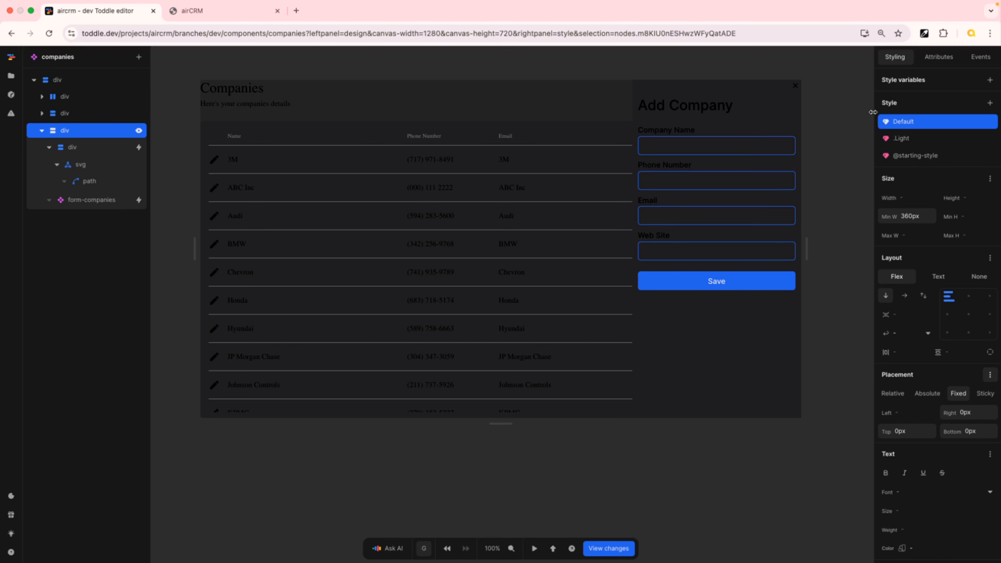
pyautogui.click(922, 129)
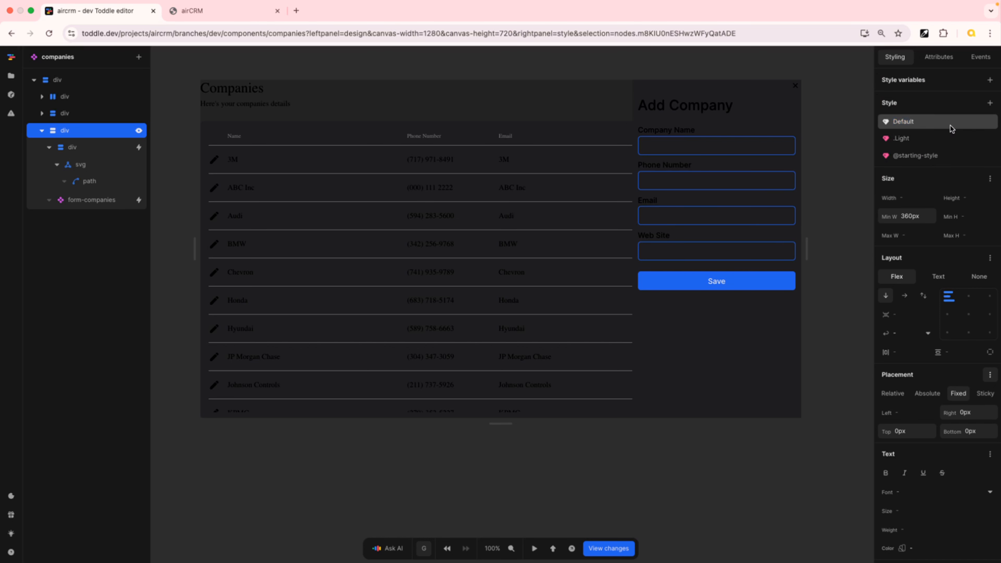
pyautogui.click(930, 121)
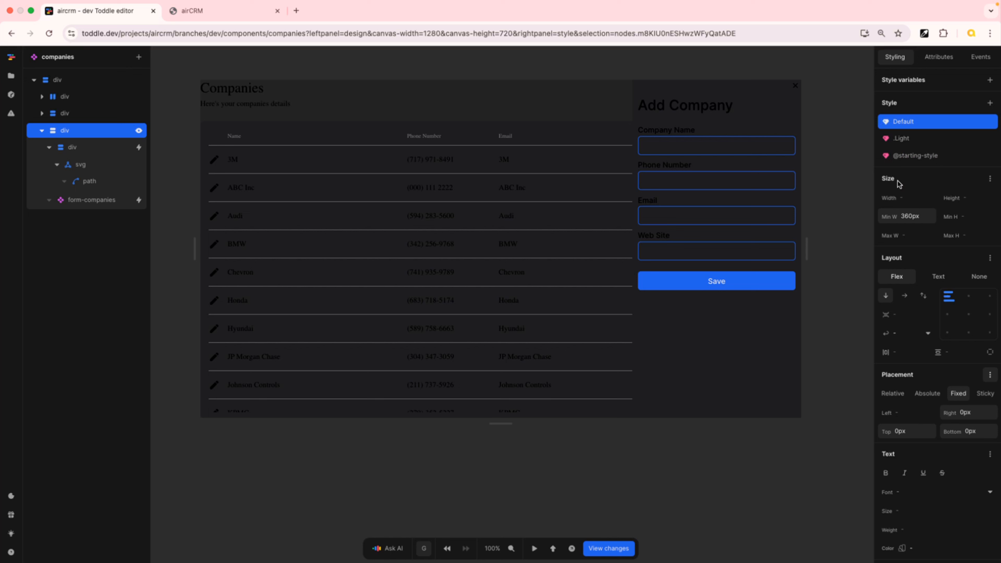
pyautogui.click(934, 157)
pyautogui.scroll(-10, 952, 319)
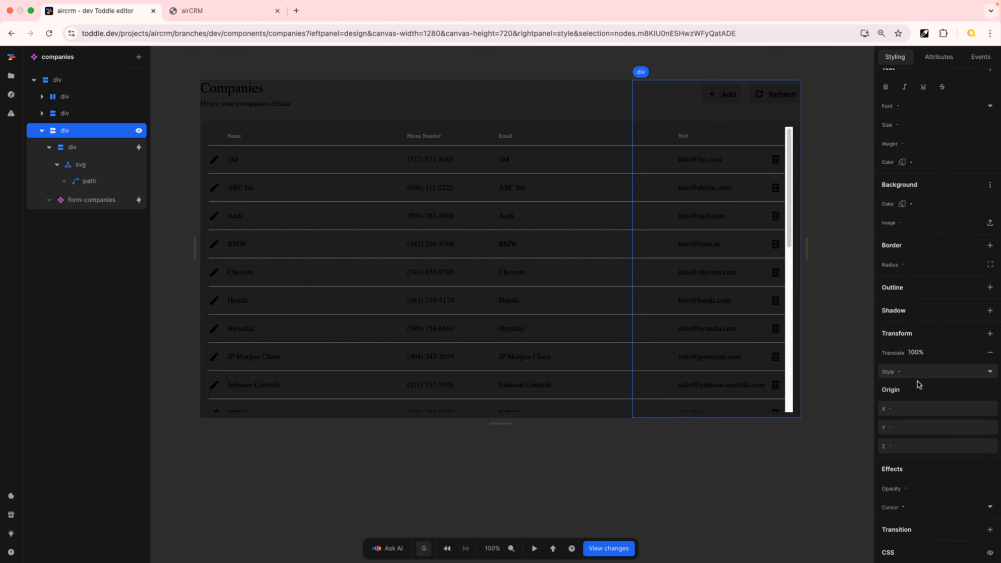
pyautogui.scroll(10, 958, 252)
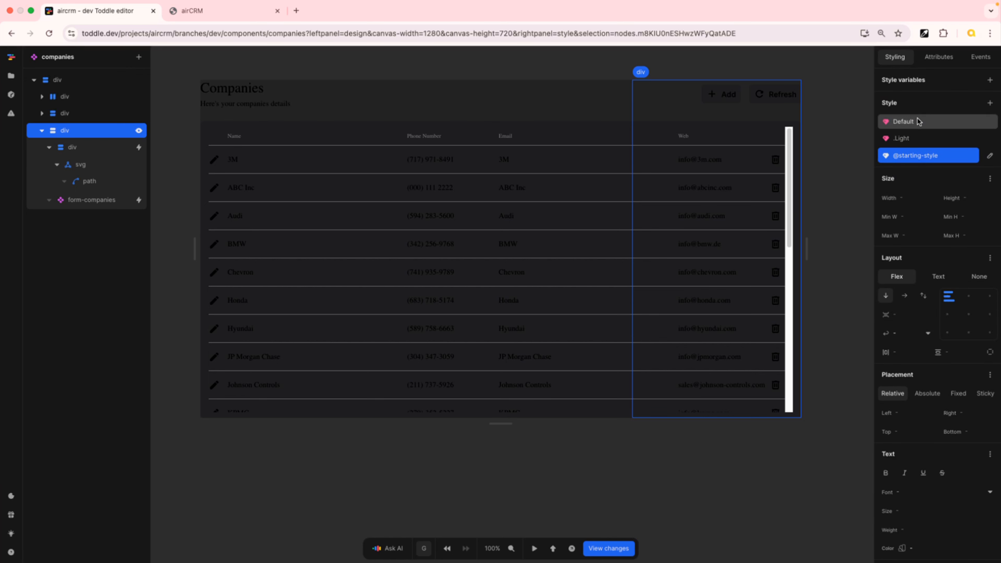
pyautogui.click(895, 157)
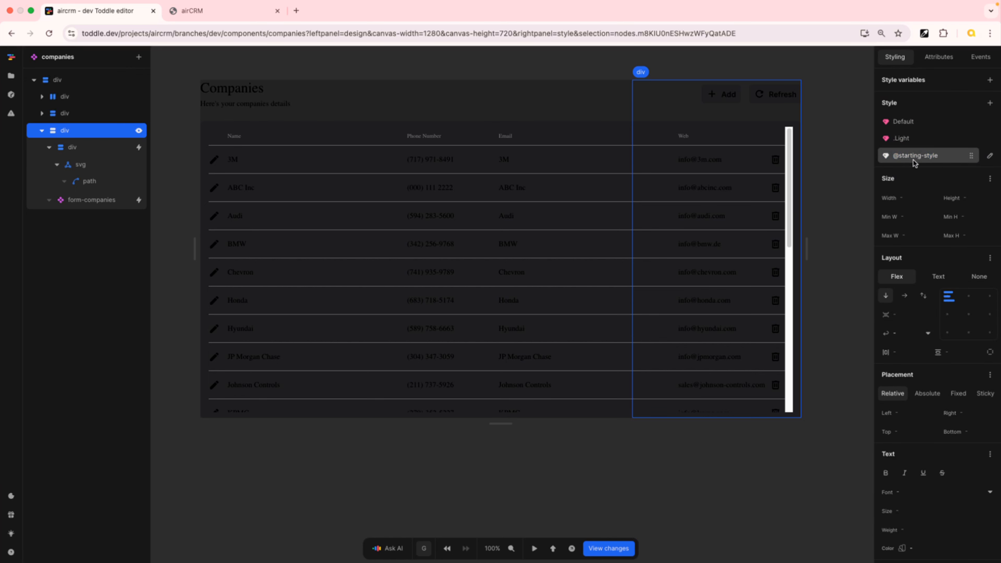
pyautogui.click(940, 157)
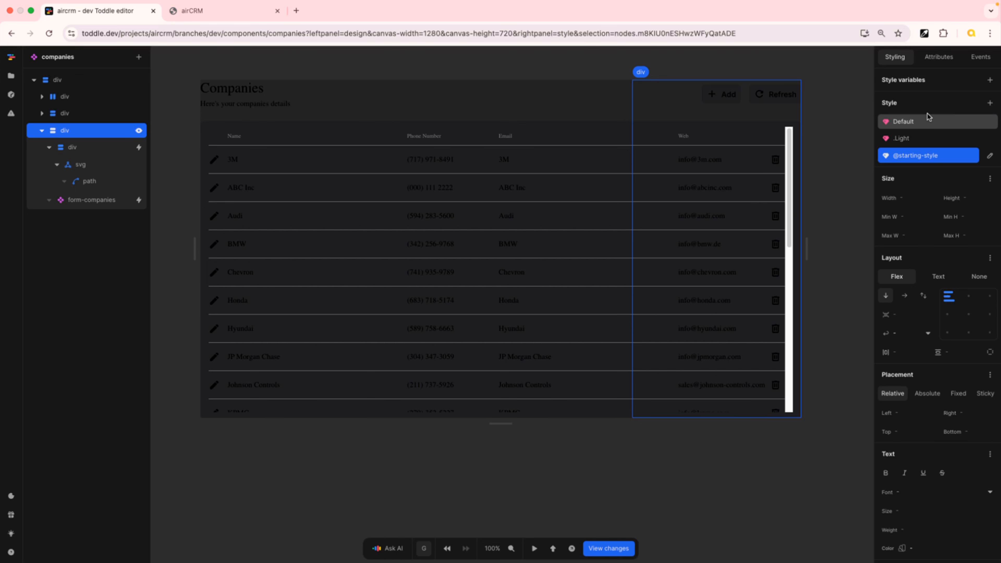
pyautogui.click(859, 68)
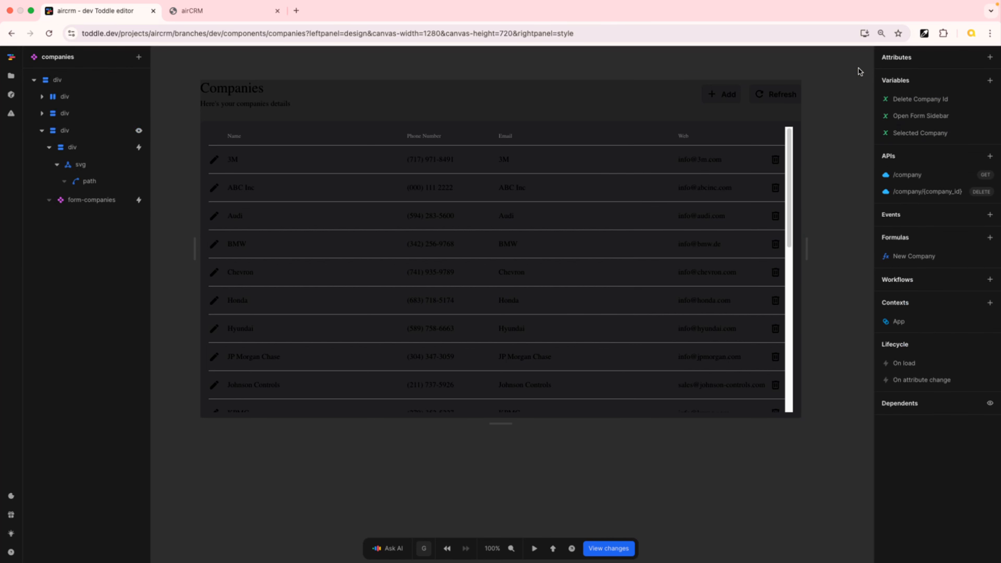
# Create a component variable named isClosing with an initial value of false
pyautogui.click(990, 80)
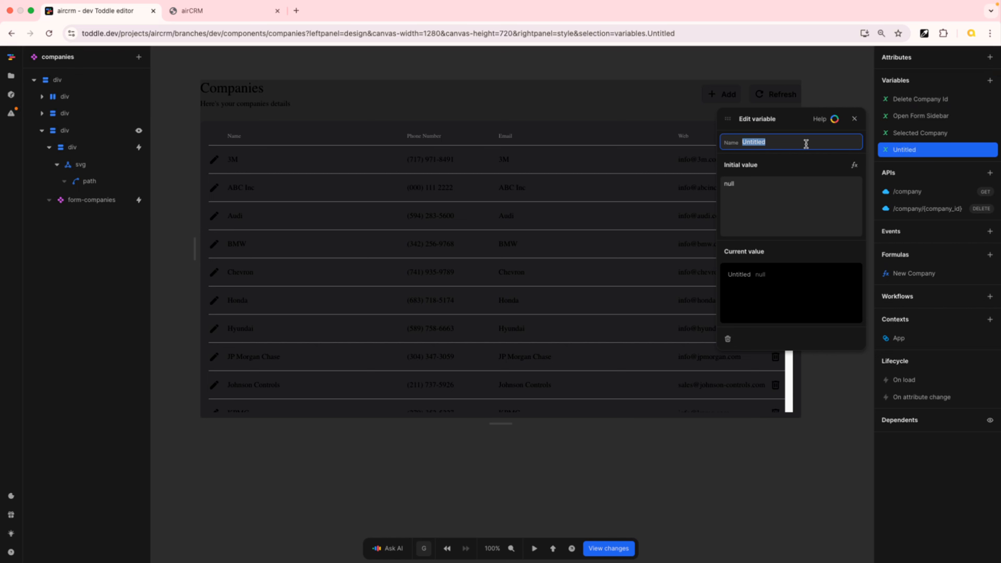
pyautogui.write('isClosing')
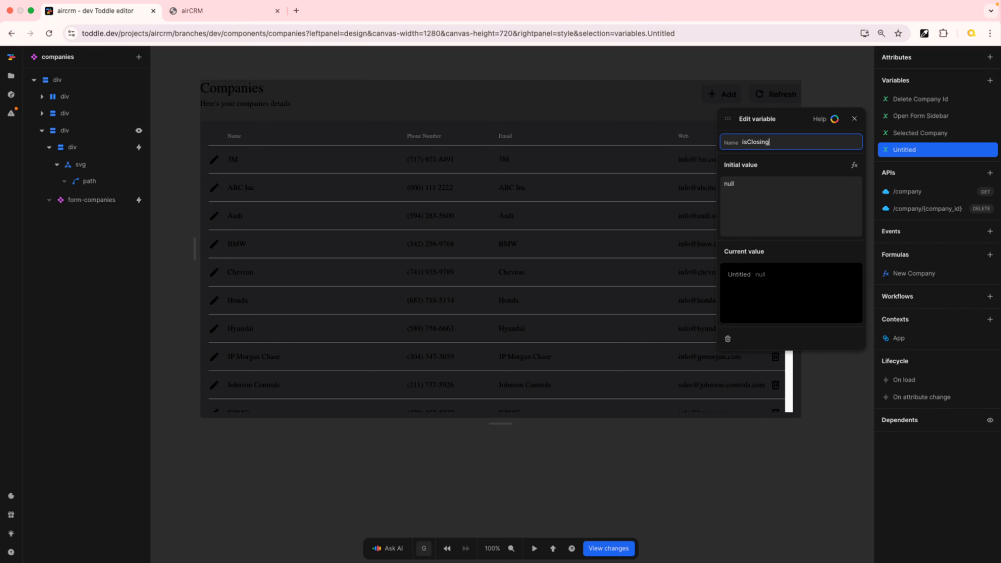
pyautogui.press('Return')
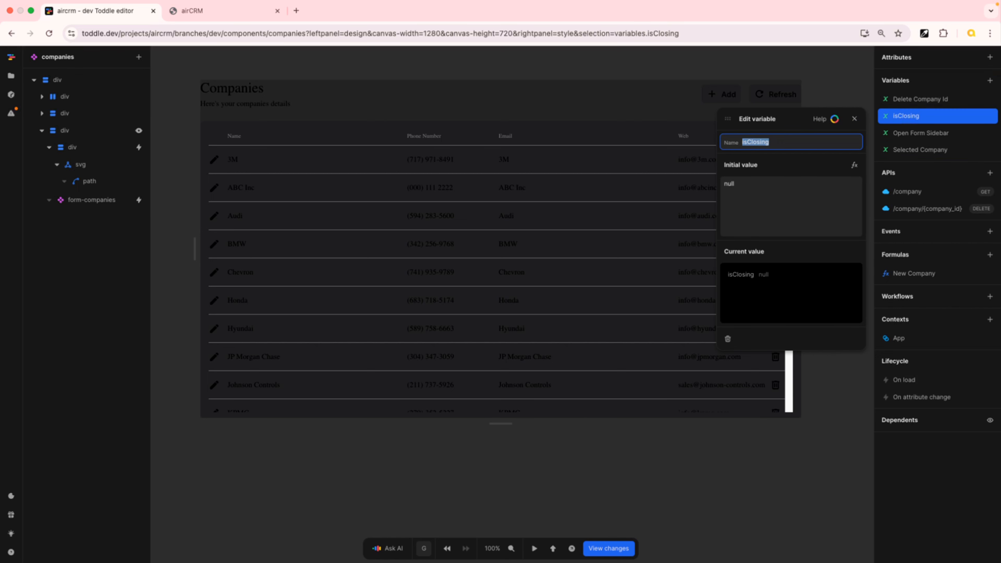
pyautogui.click(752, 182)
pyautogui.write('false')
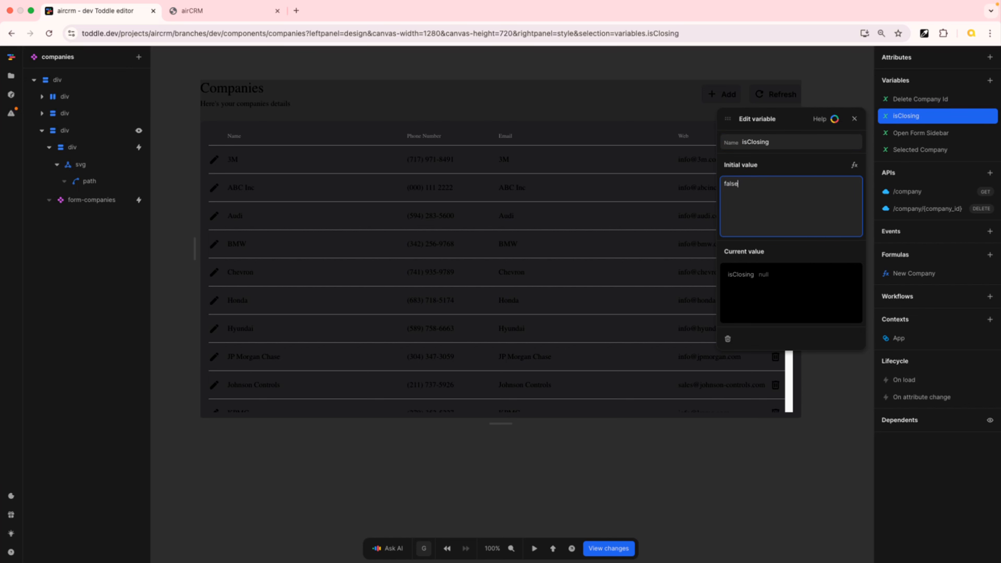
pyautogui.press('Tab')
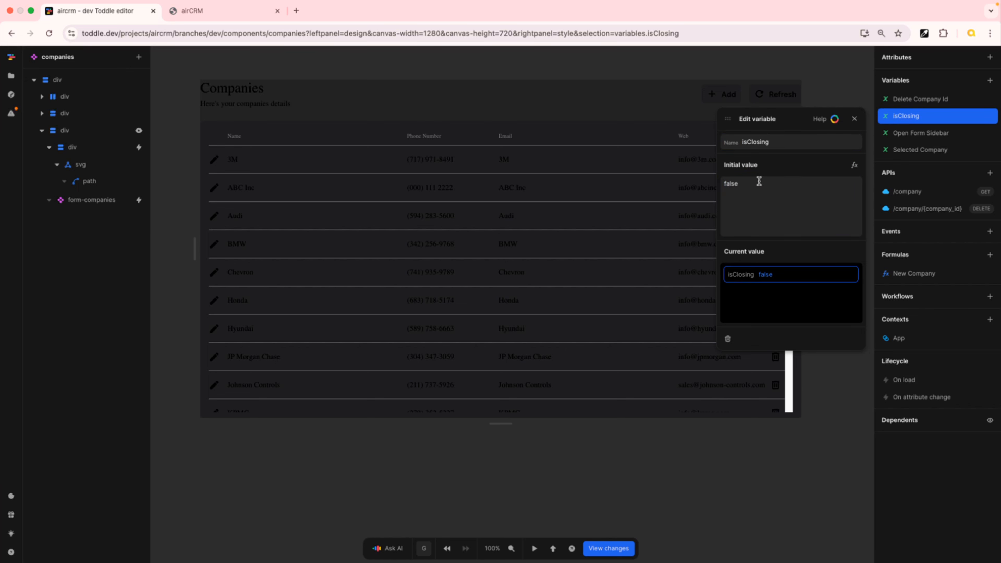
pyautogui.click(853, 119)
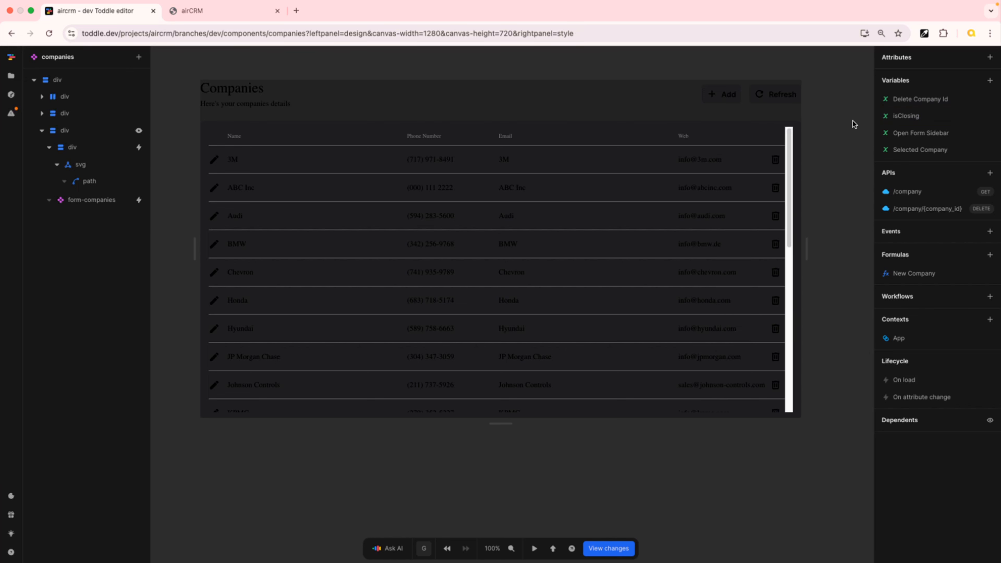
# Add a class named closing to the sidebar div
pyautogui.click(111, 136)
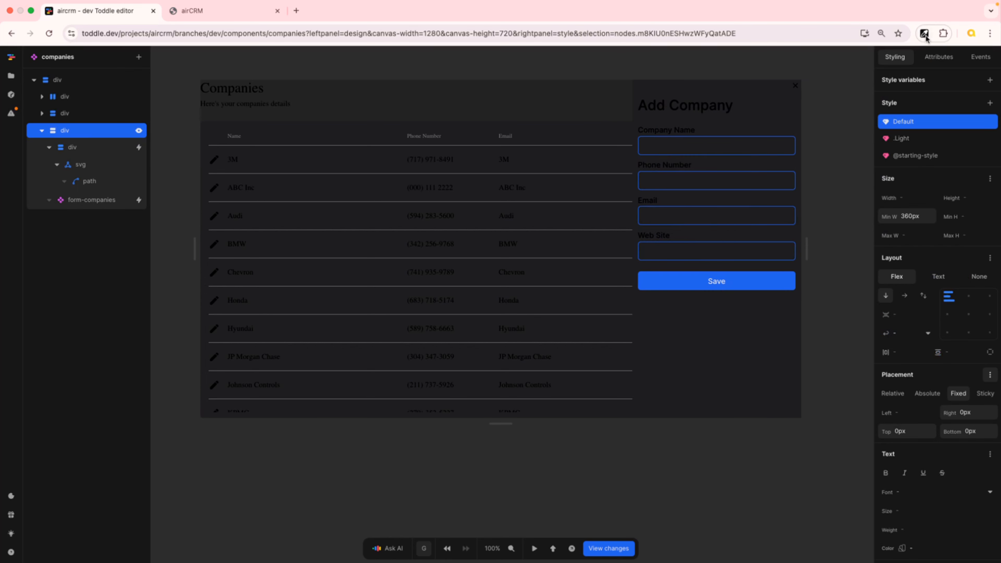
pyautogui.click(939, 57)
pyautogui.click(990, 126)
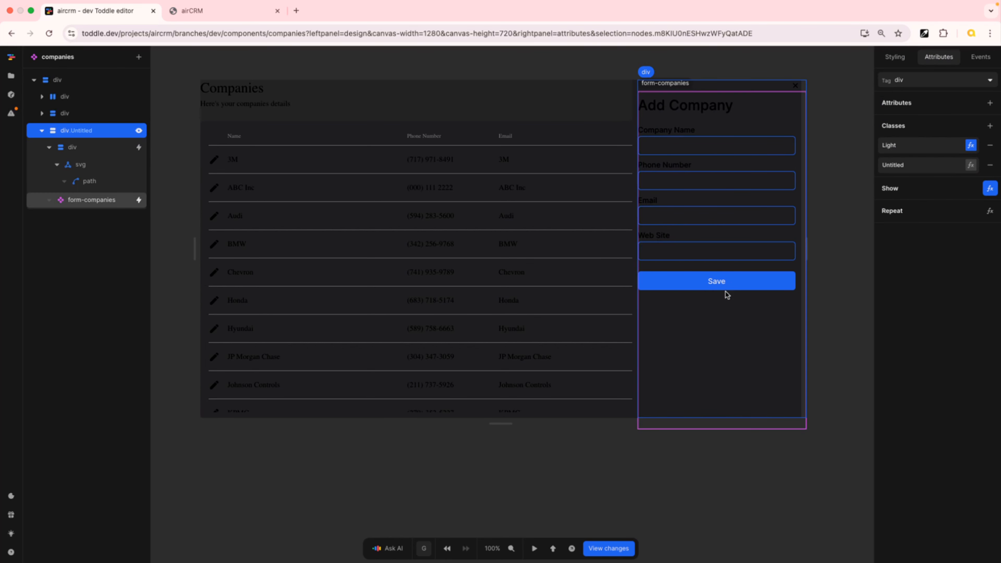
pyautogui.doubleClick(918, 174)
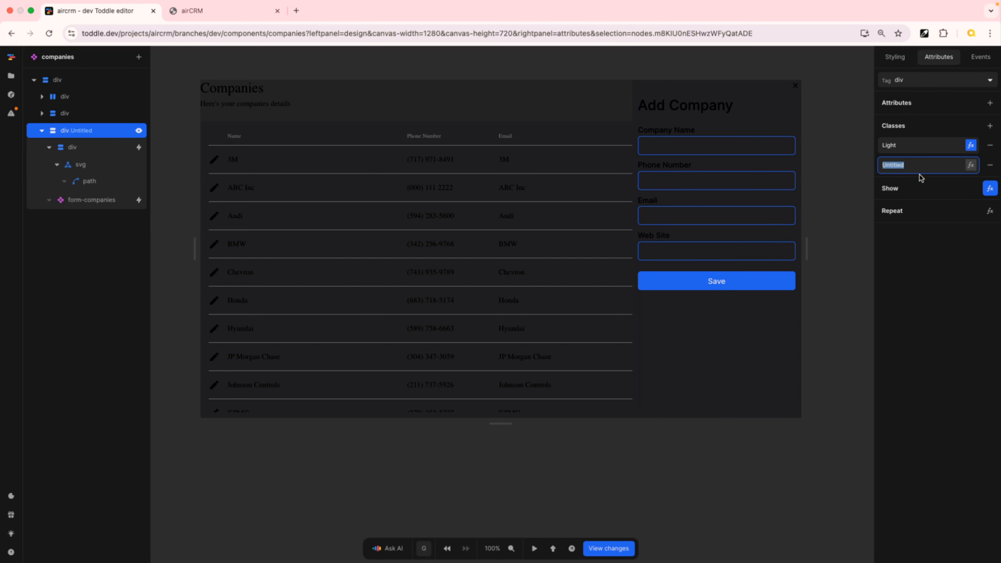
pyautogui.write('closing')
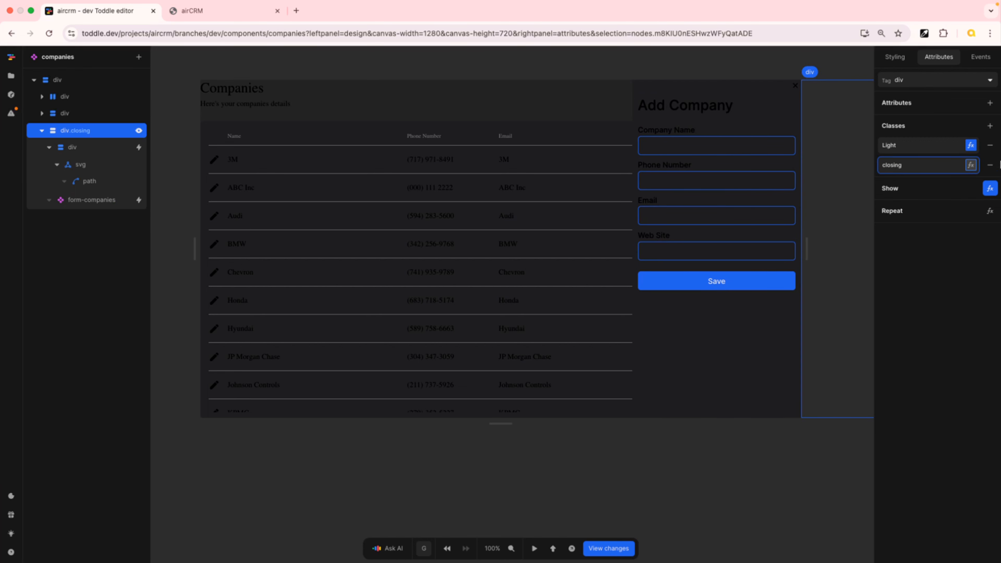
# Set the closing class's condition formula to the isClosing variable
pyautogui.click(971, 165)
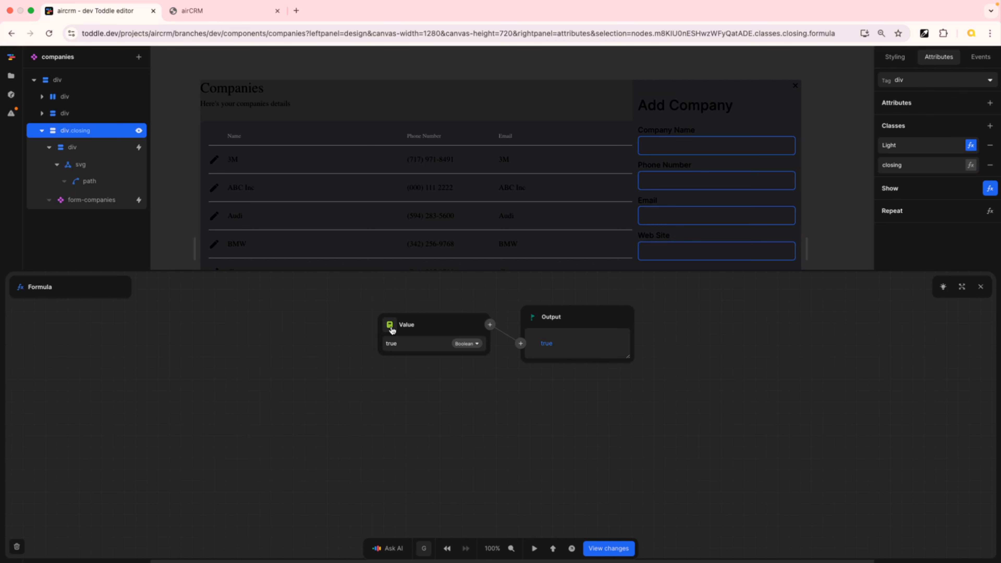
pyautogui.click(391, 326)
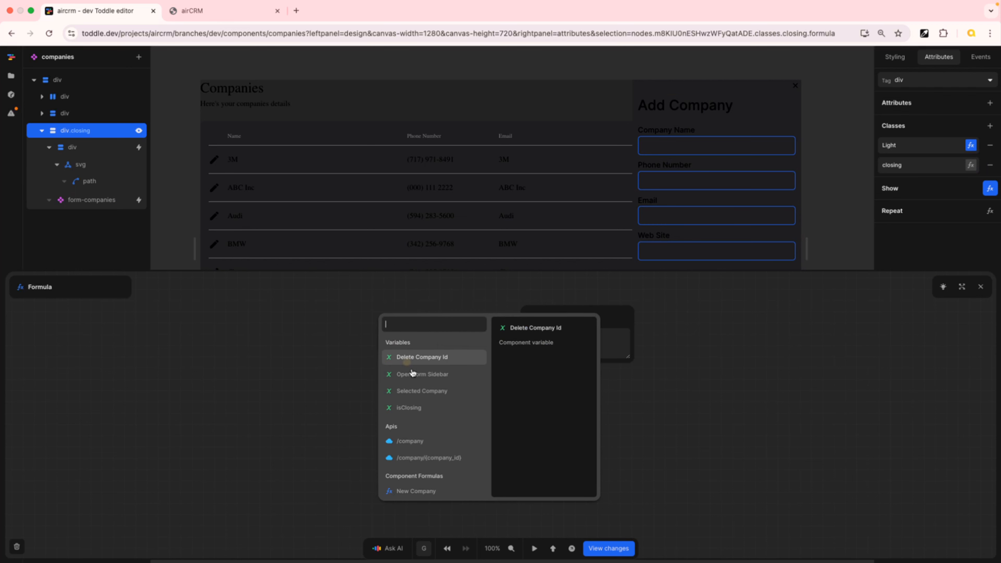
pyautogui.click(426, 412)
pyautogui.click(981, 287)
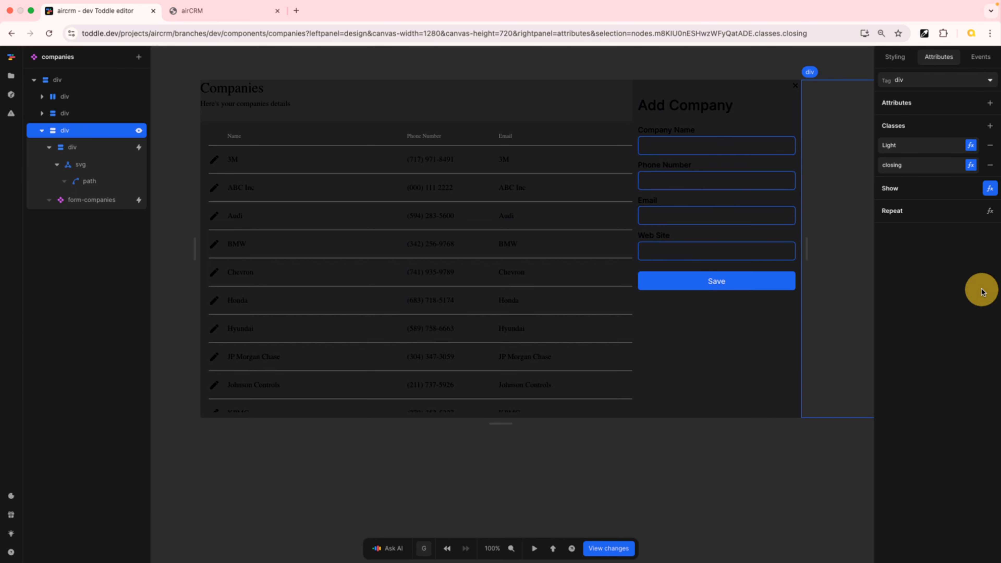
# Add a style variant to the sidebar div for the closing class
pyautogui.click(896, 56)
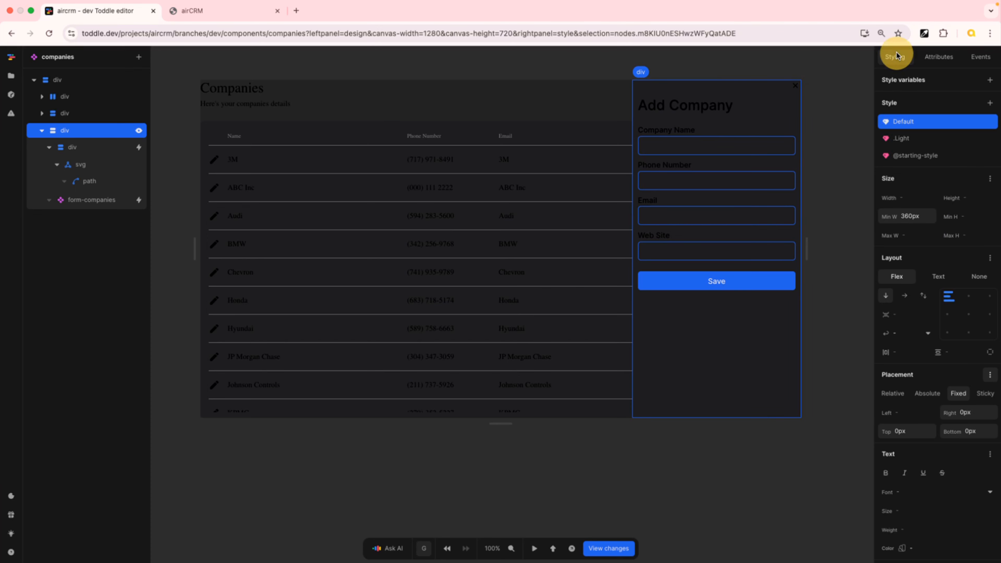
pyautogui.click(991, 102)
pyautogui.click(963, 266)
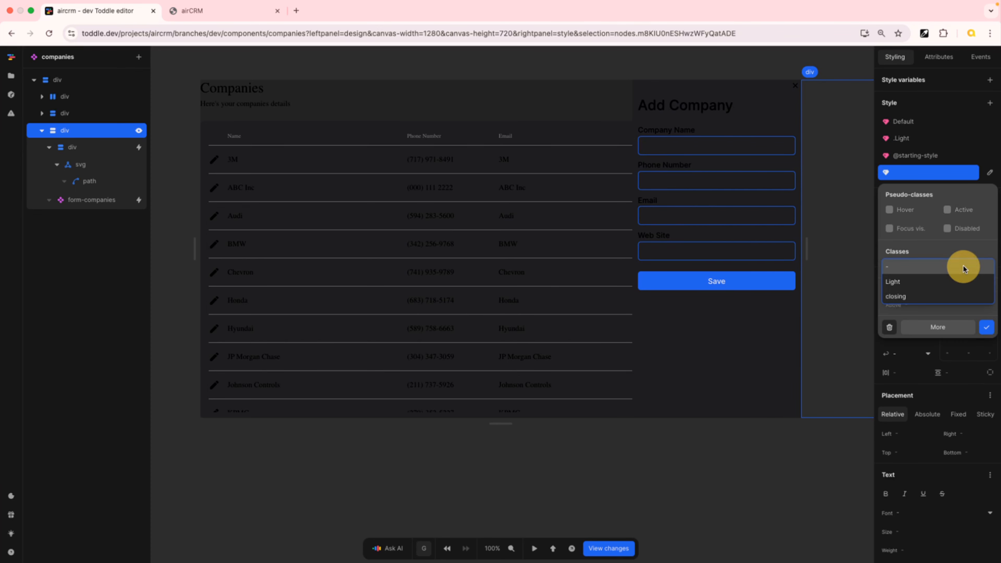
pyautogui.click(932, 297)
pyautogui.click(986, 327)
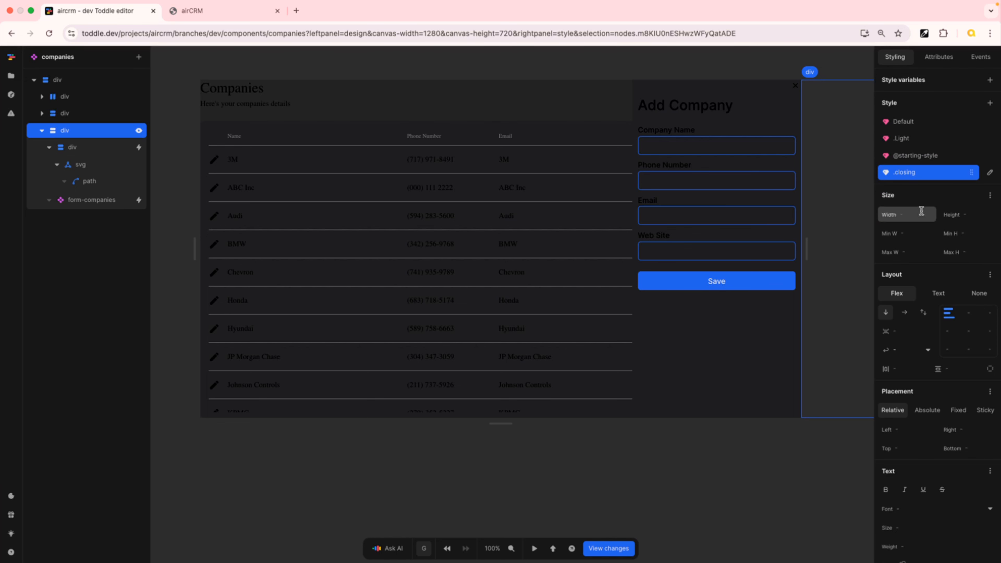
# Give the closing variant a translate transform with X set to 100%
pyautogui.scroll(-7, 943, 298)
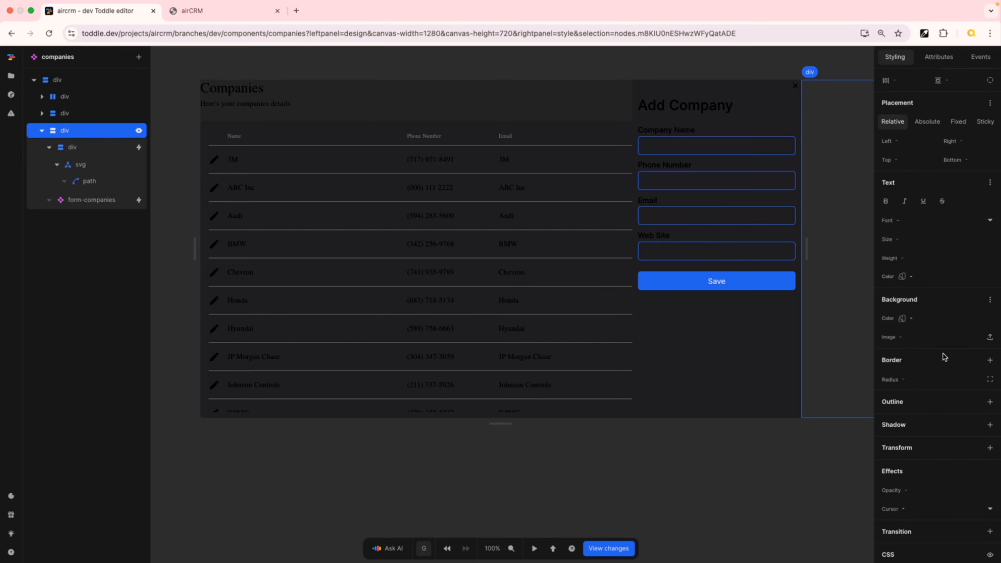
pyautogui.click(989, 448)
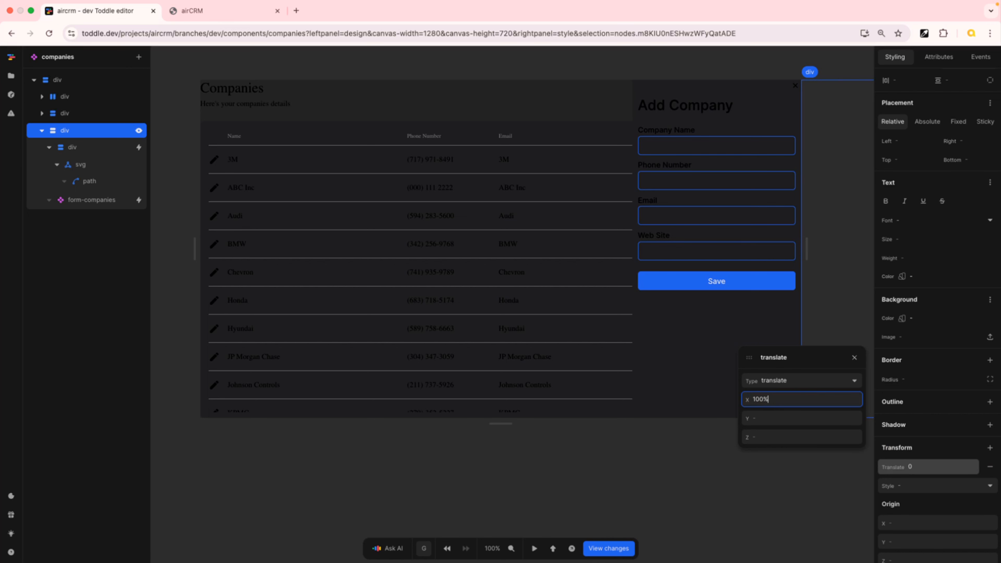
pyautogui.press('Tab')
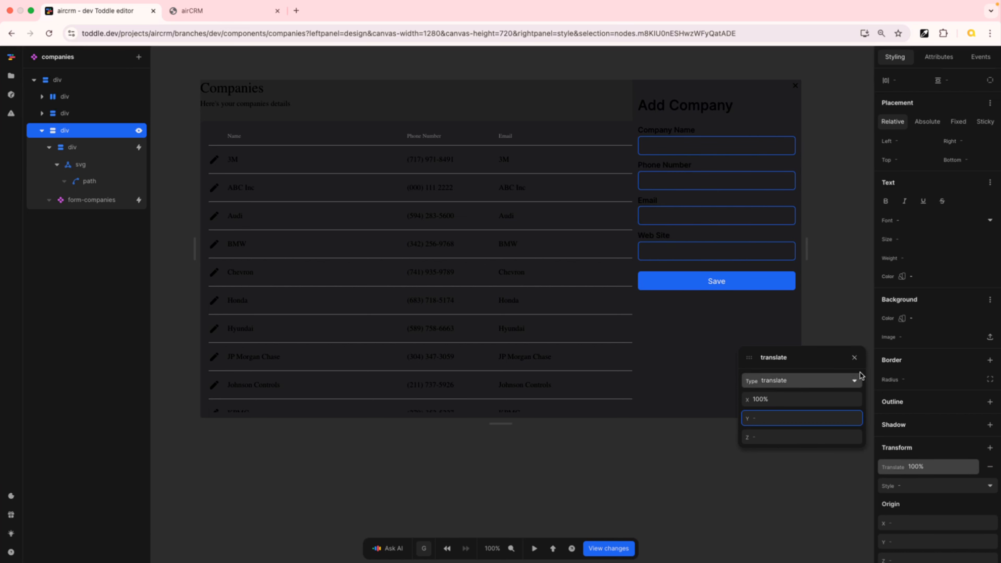
pyautogui.click(854, 357)
# Add a translate transition to the closing variant with a 50ms delay
pyautogui.scroll(7, 952, 174)
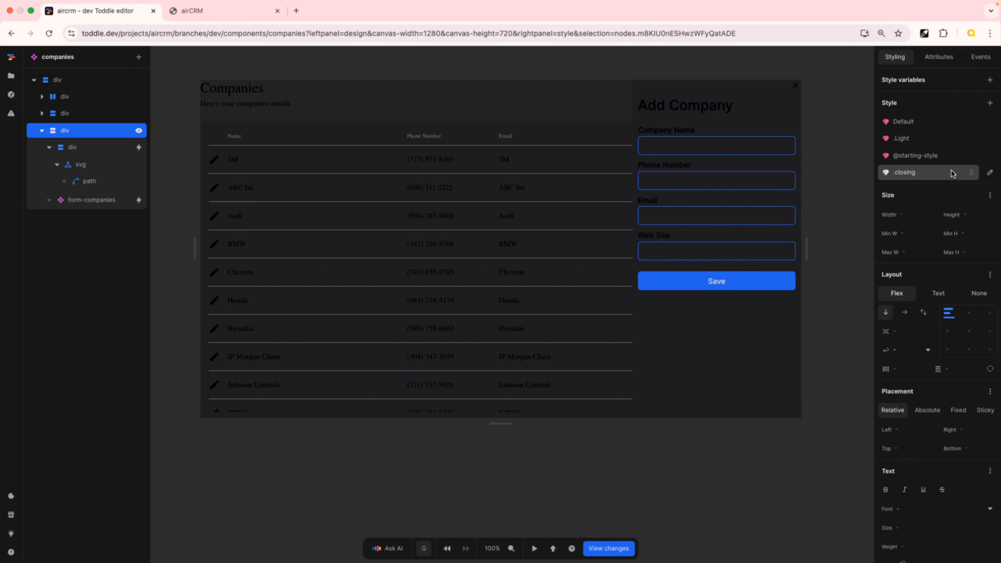
pyautogui.click(936, 157)
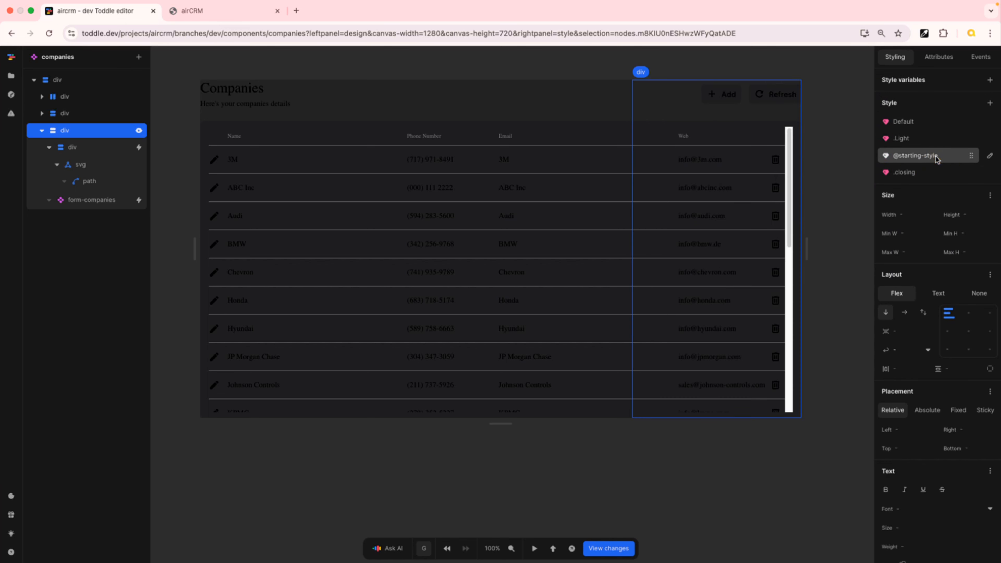
pyautogui.click(919, 123)
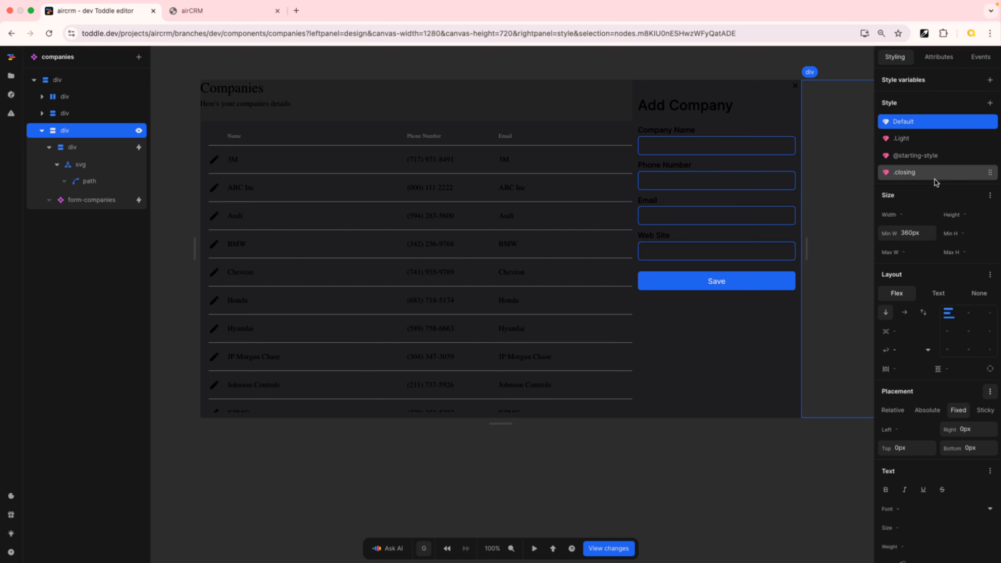
pyautogui.click(927, 174)
pyautogui.click(929, 173)
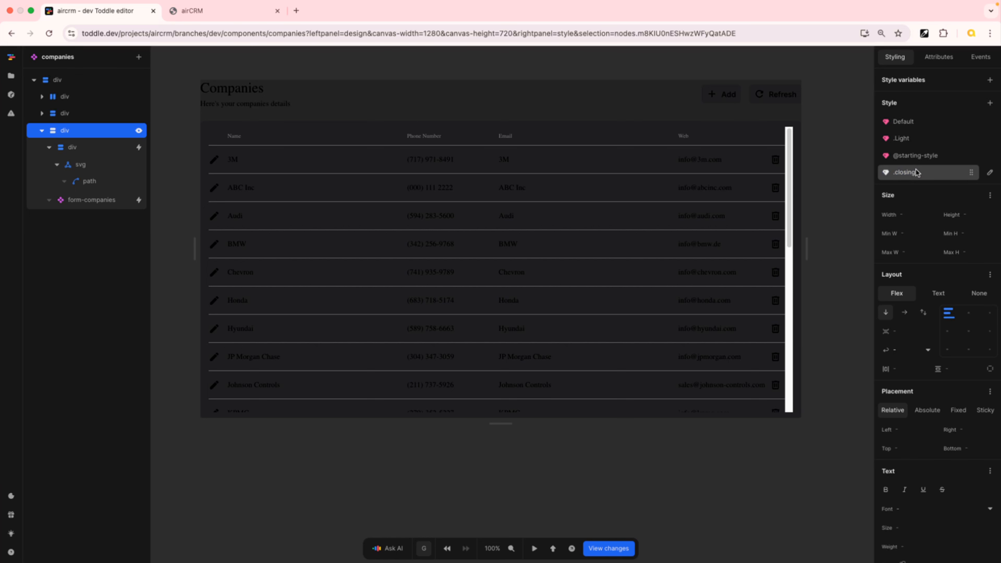
pyautogui.click(911, 176)
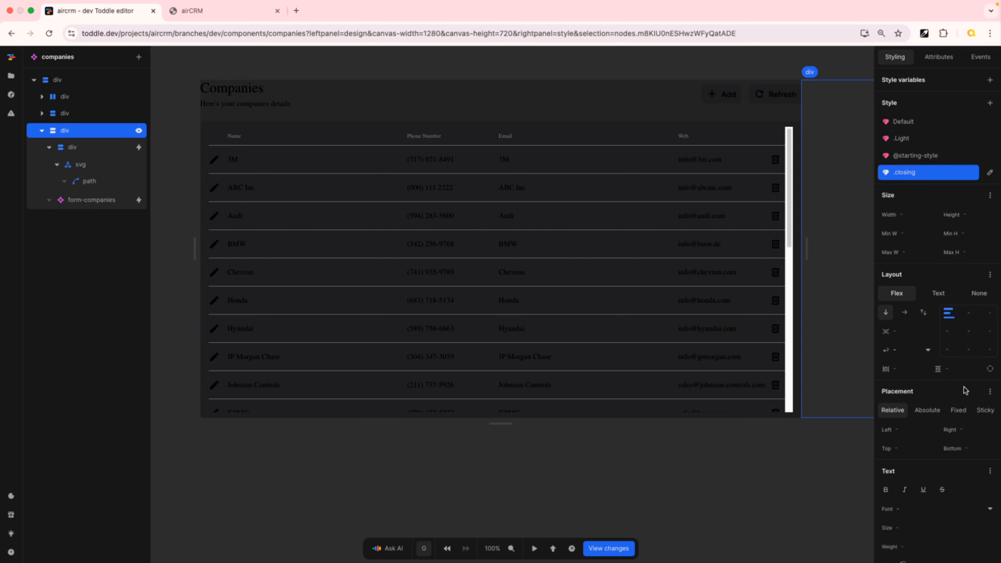
pyautogui.scroll(-10, 966, 391)
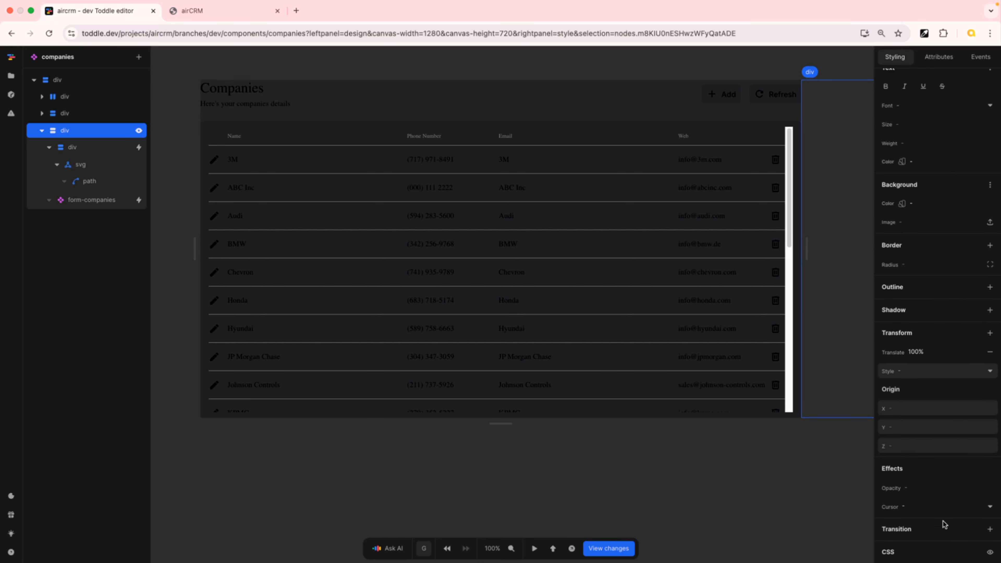
pyautogui.click(990, 529)
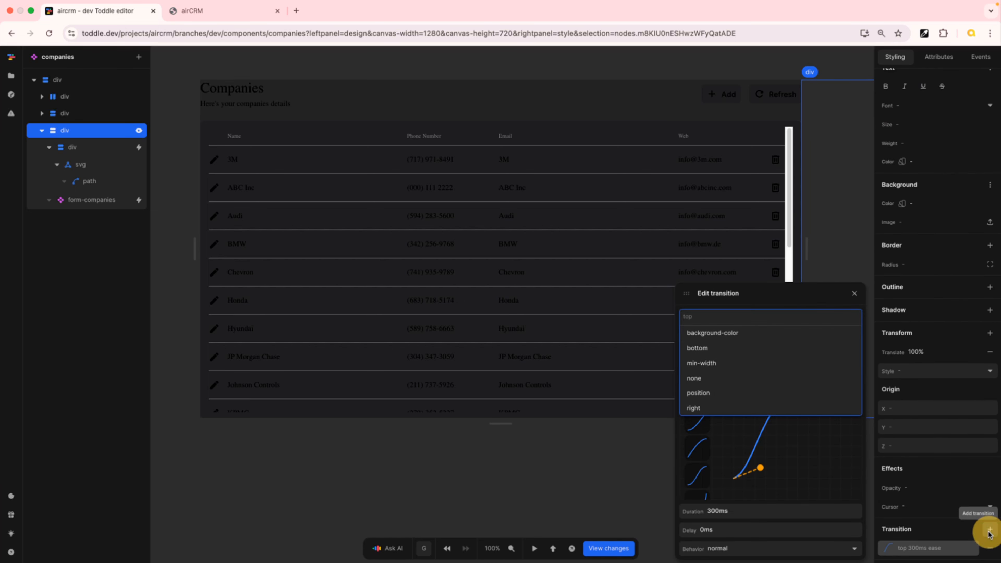
pyautogui.scroll(-2, 732, 392)
pyautogui.click(728, 393)
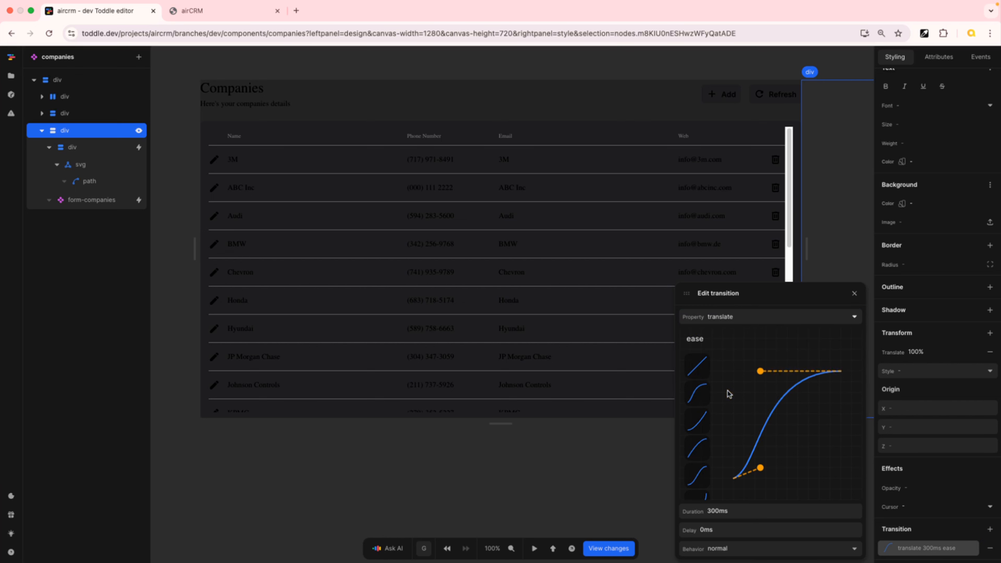
pyautogui.click(728, 529)
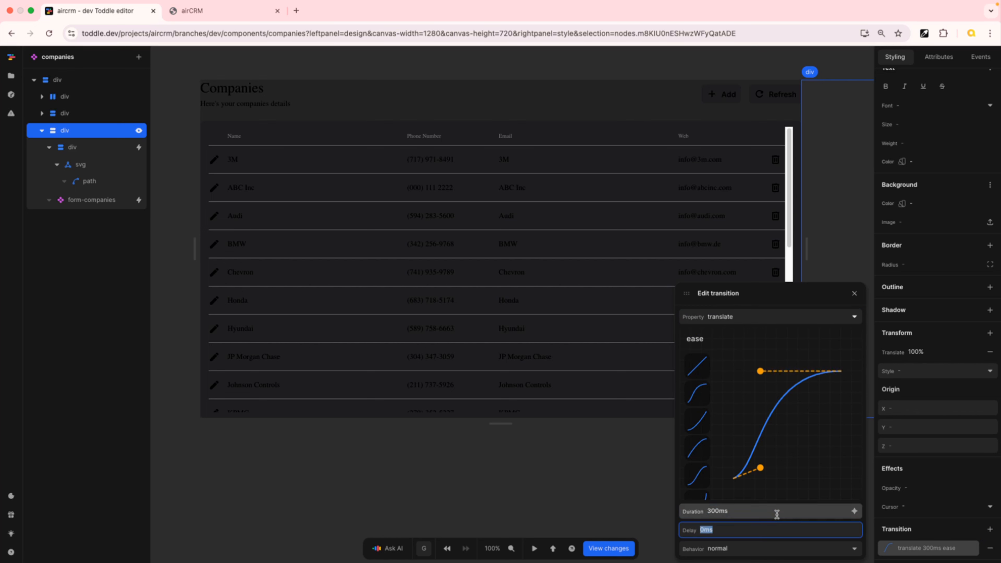
pyautogui.write('50ms')
pyautogui.press('Tab')
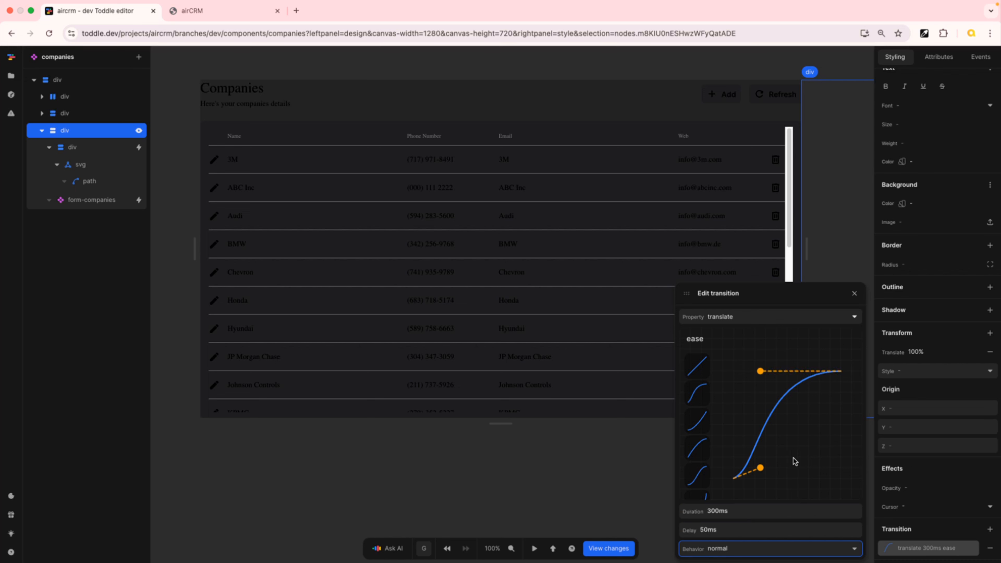
pyautogui.click(855, 294)
# Inspect the closing variant and the isClosing variable's settings
pyautogui.scroll(10, 946, 210)
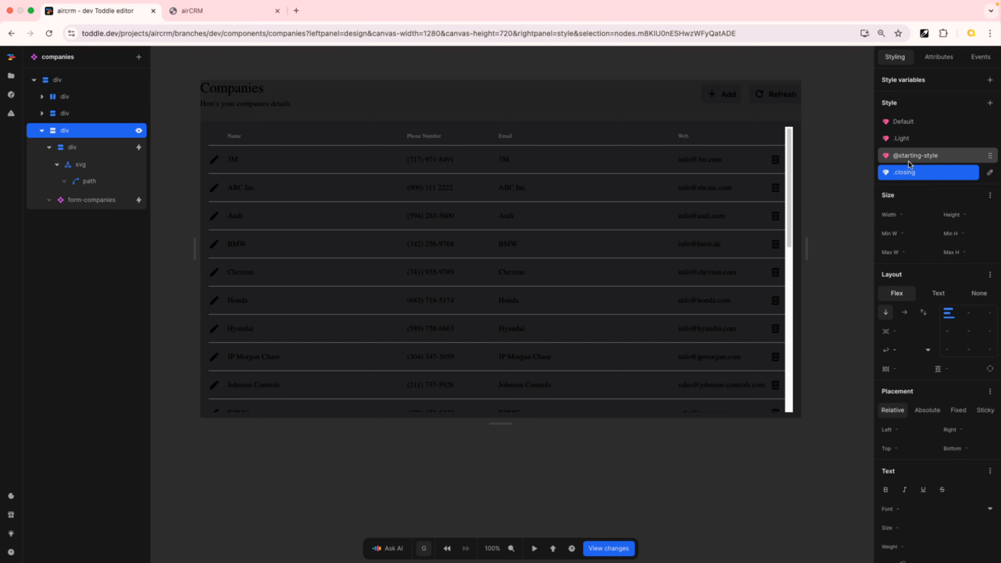
pyautogui.click(907, 173)
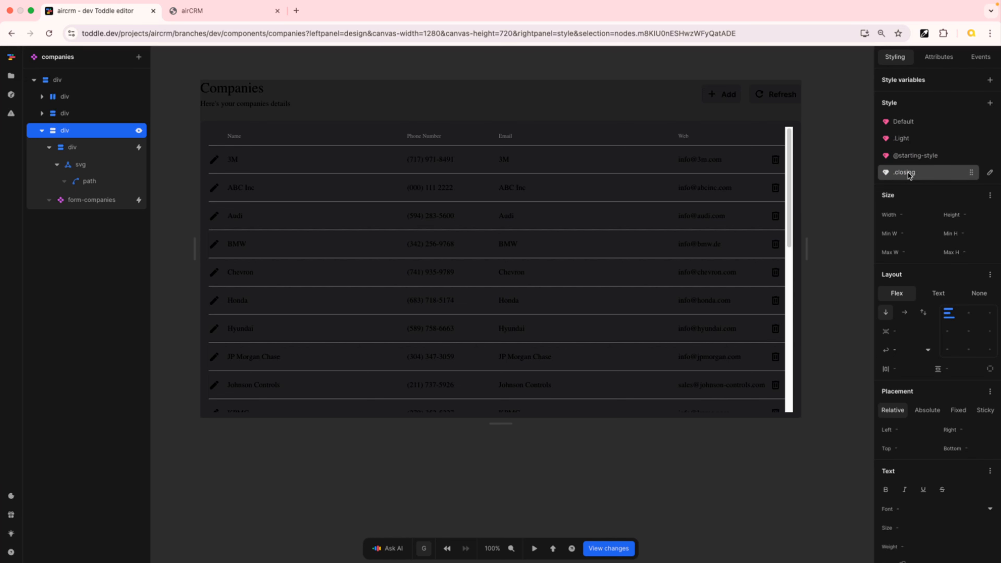
pyautogui.click(920, 175)
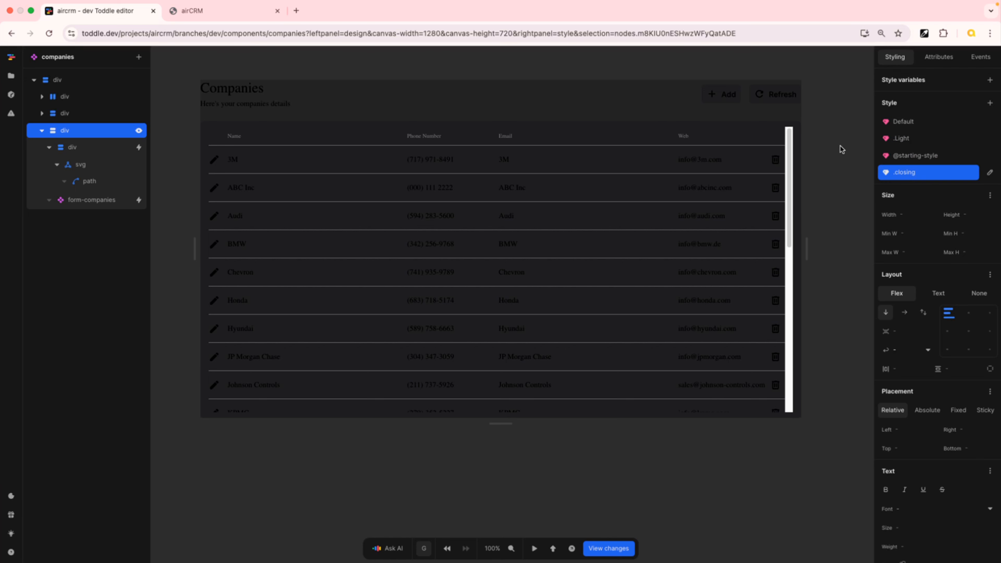
pyautogui.click(840, 145)
pyautogui.click(907, 116)
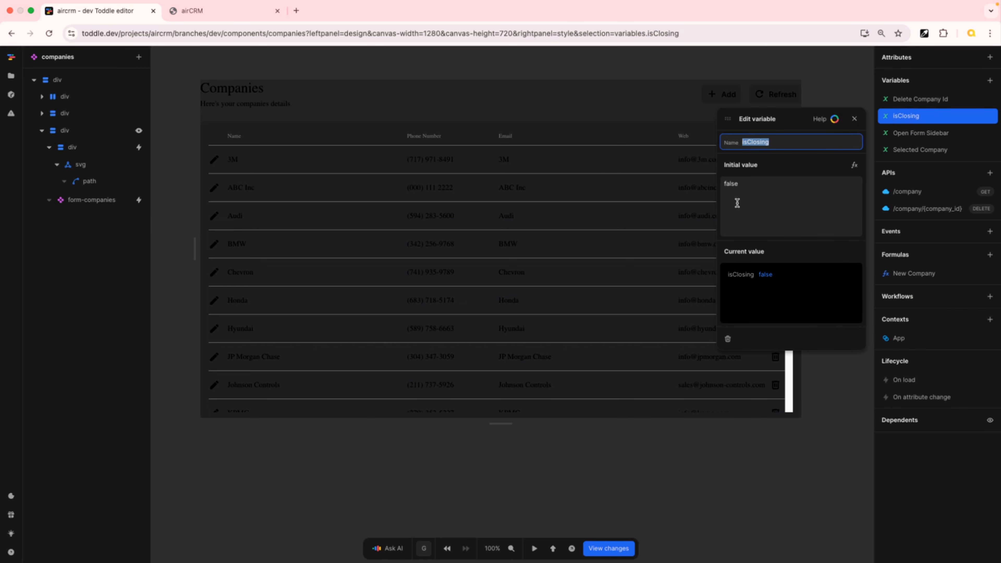
pyautogui.click(854, 119)
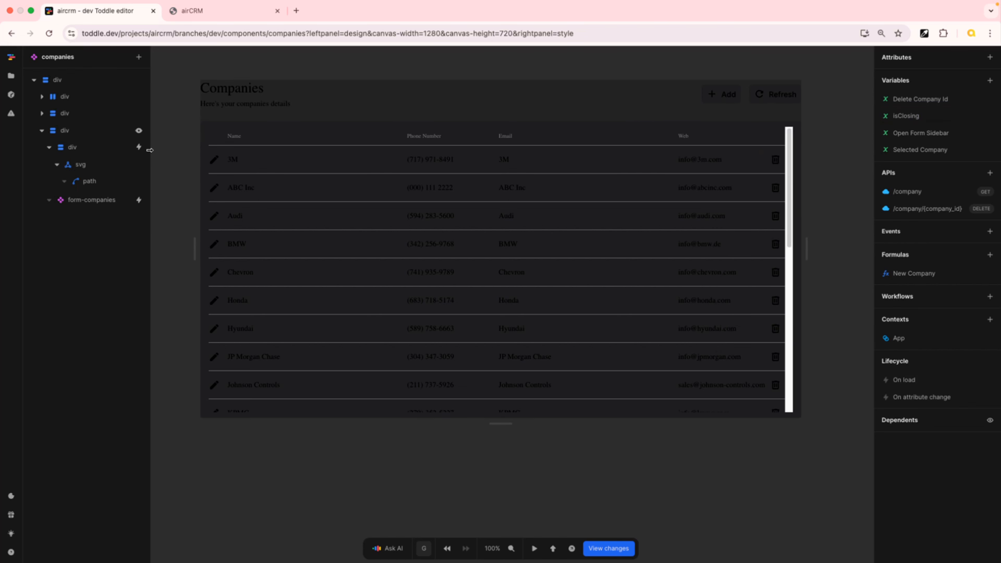
# In the close button's click workflow, set isClosing to true and remove the Set Open Form Sidebar action
pyautogui.click(124, 147)
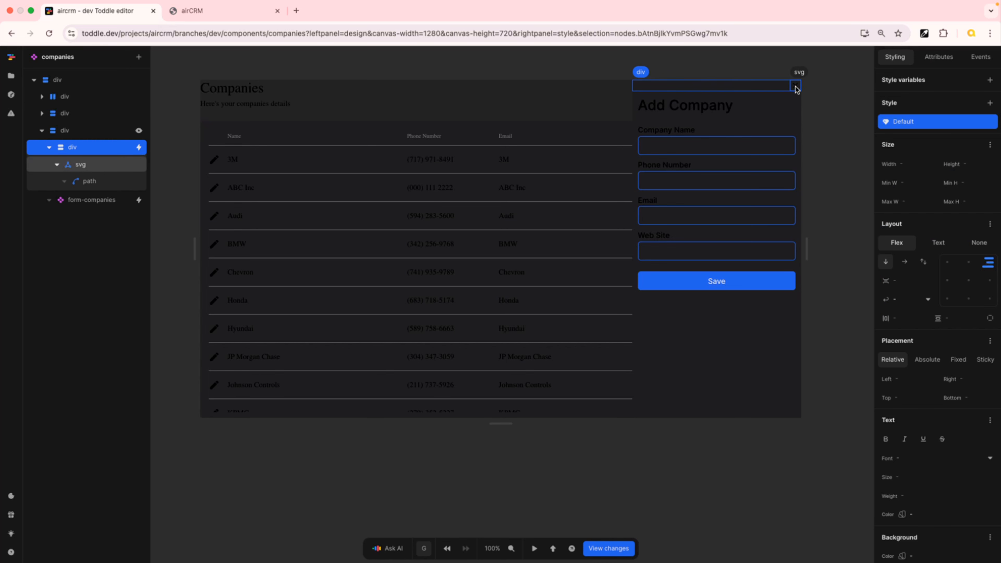
pyautogui.click(139, 148)
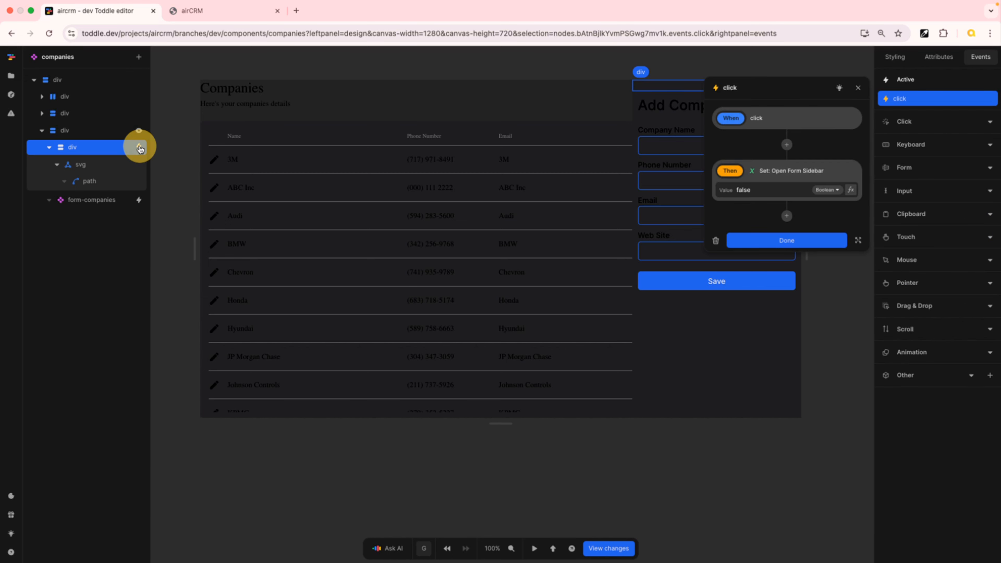
pyautogui.click(787, 145)
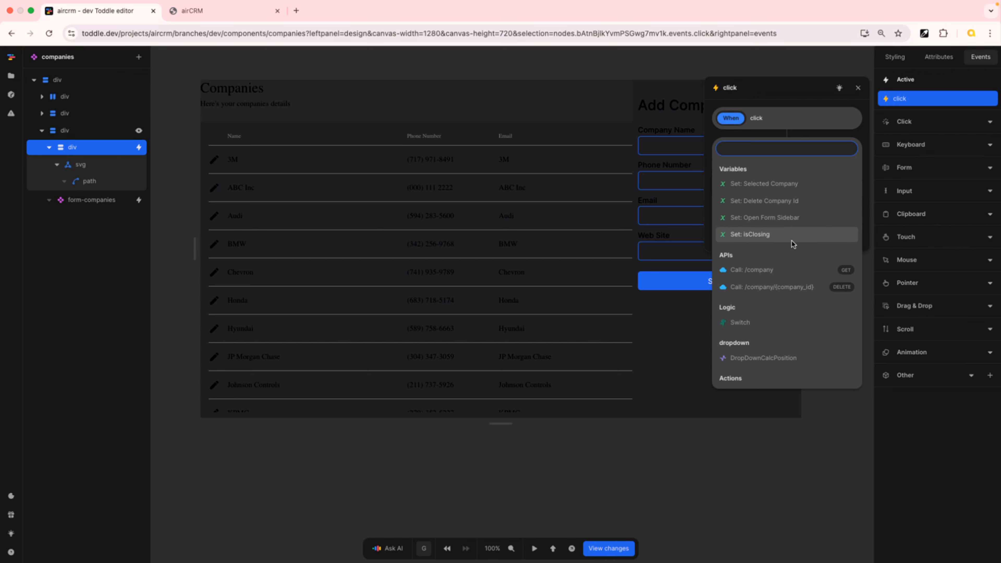
pyautogui.click(744, 234)
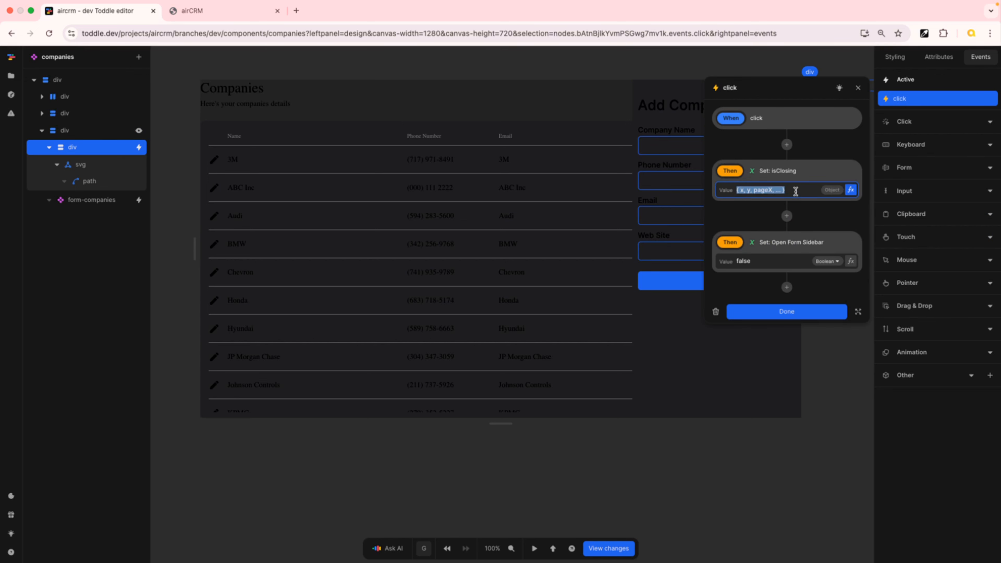
pyautogui.write('true')
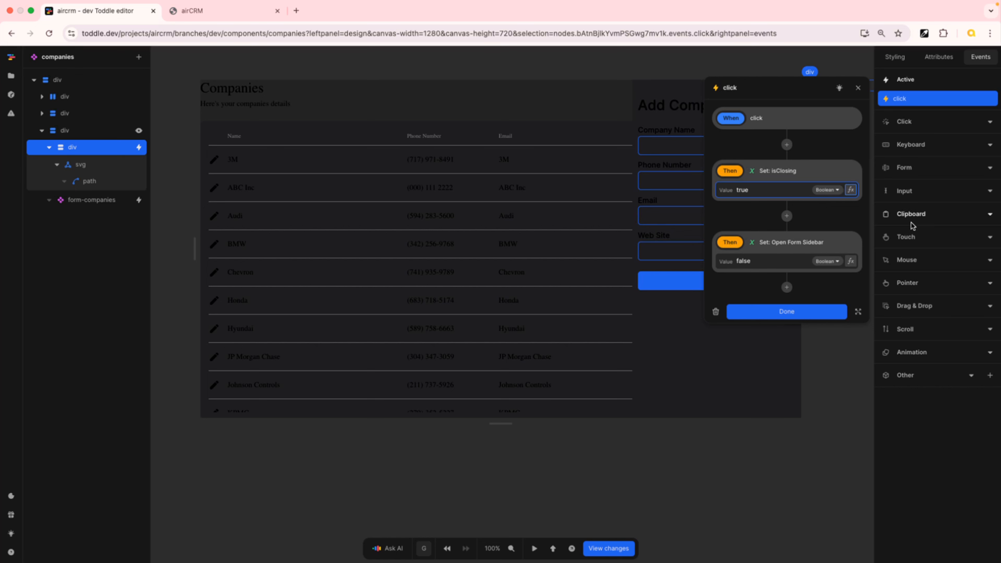
pyautogui.click(840, 242)
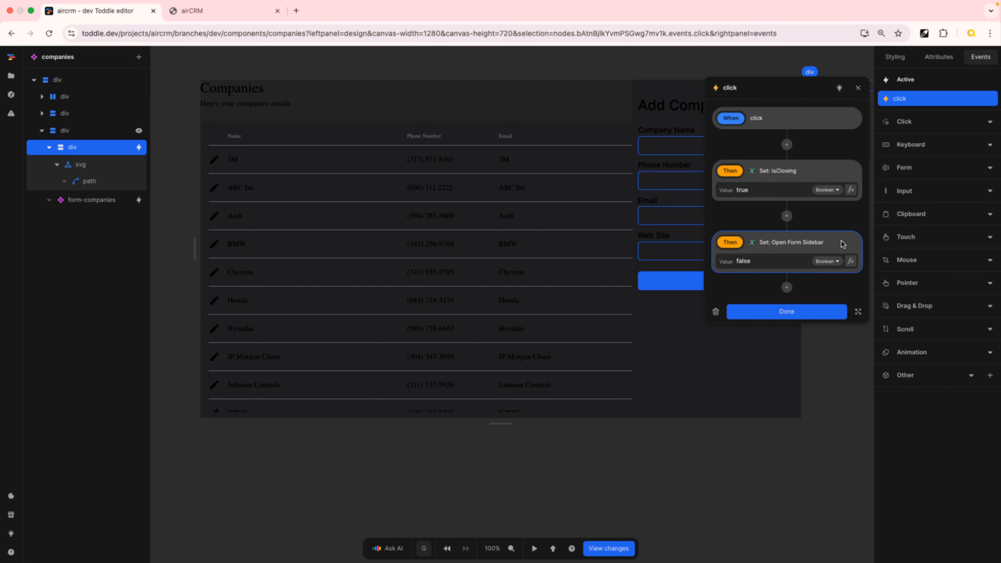
pyautogui.press('Delete')
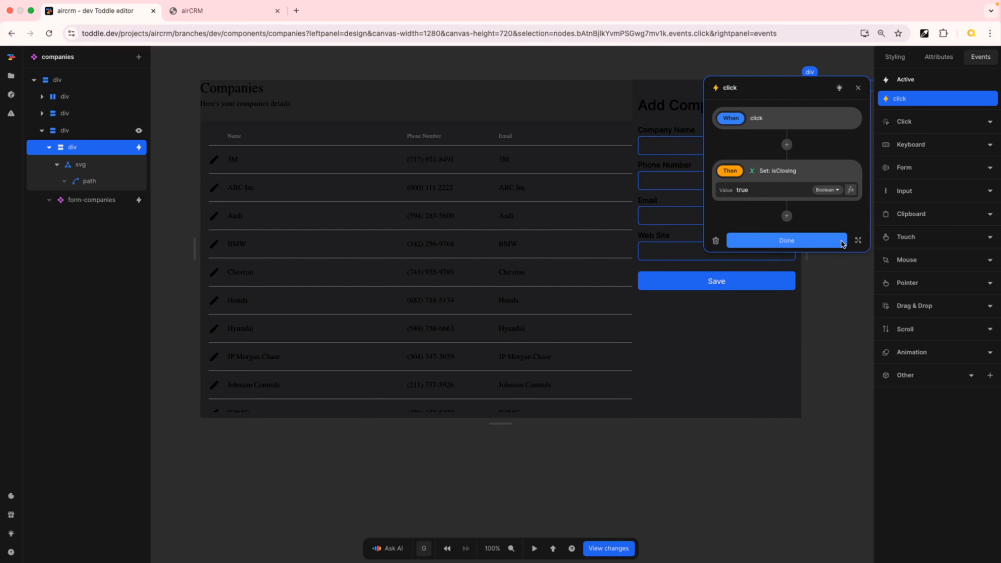
pyautogui.click(835, 241)
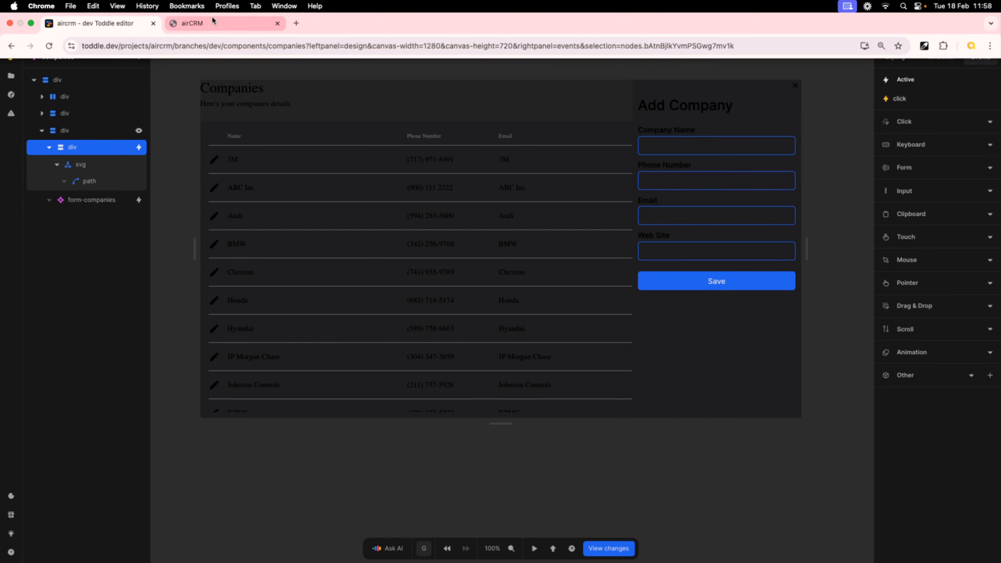
# Reload the airCRM app and test opening and closing the Add Company sidebar
pyautogui.click(247, 30)
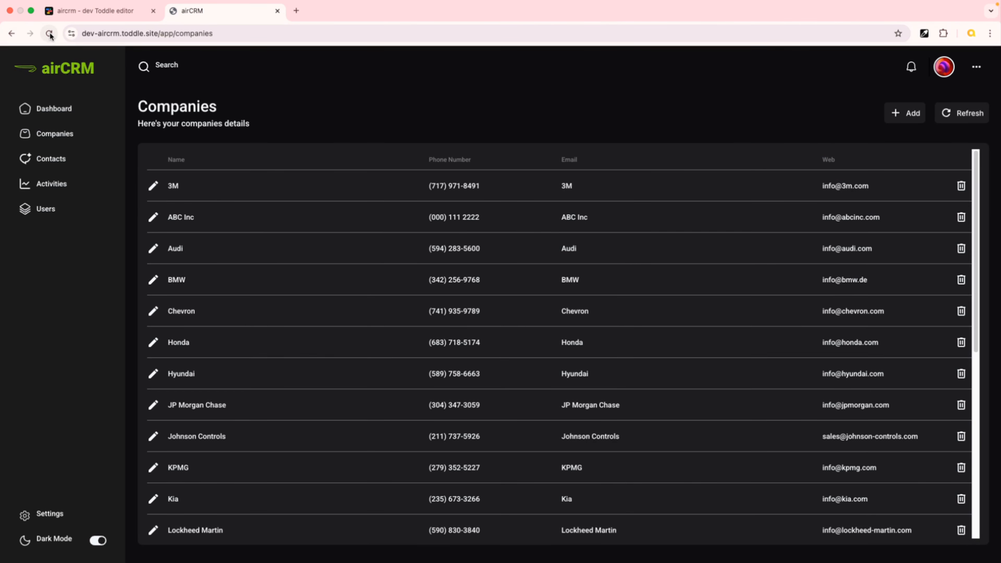
pyautogui.click(49, 34)
pyautogui.click(896, 115)
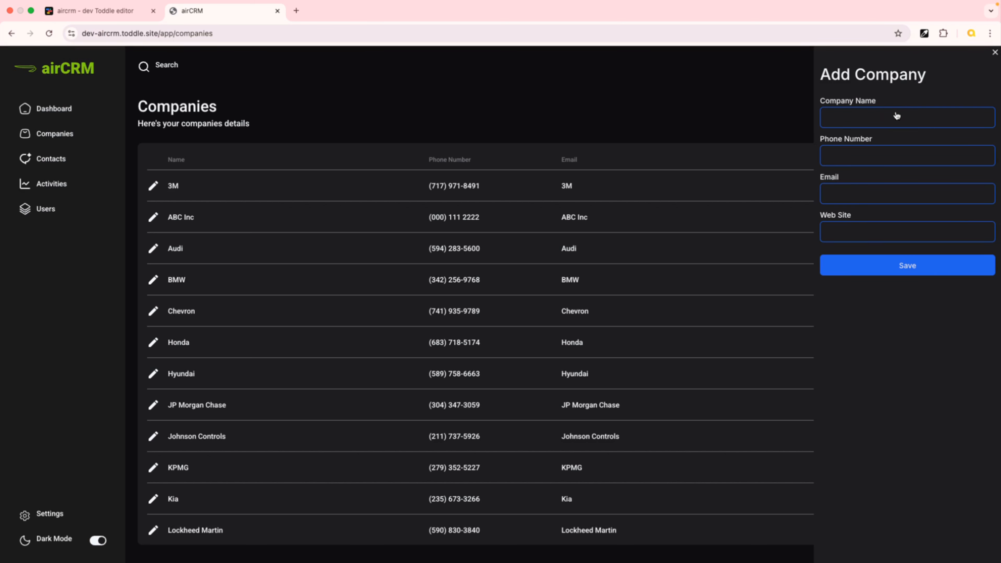
pyautogui.click(995, 54)
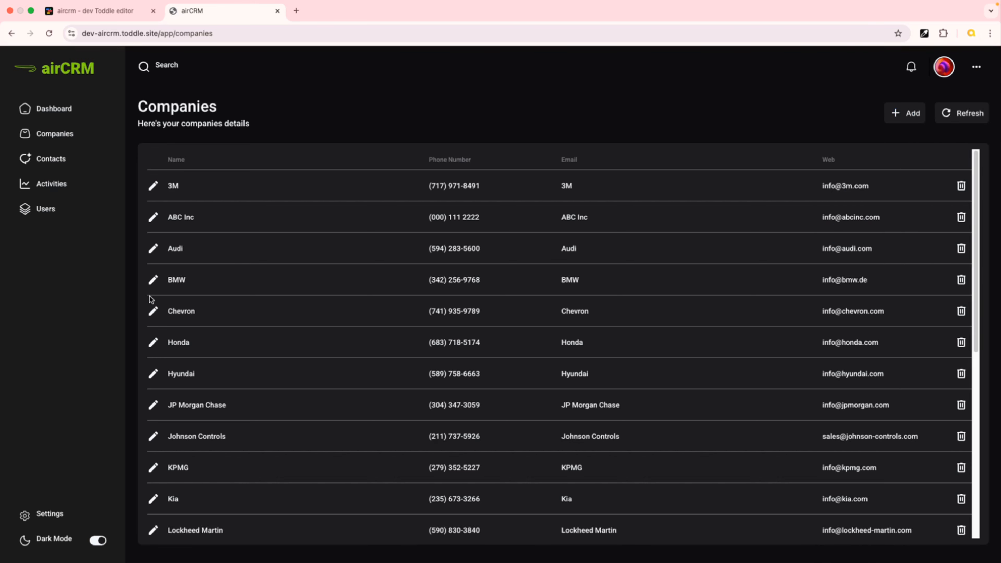
pyautogui.click(154, 281)
pyautogui.click(154, 281)
# Return to the editor and review the close button's click workflow
pyautogui.click(82, 15)
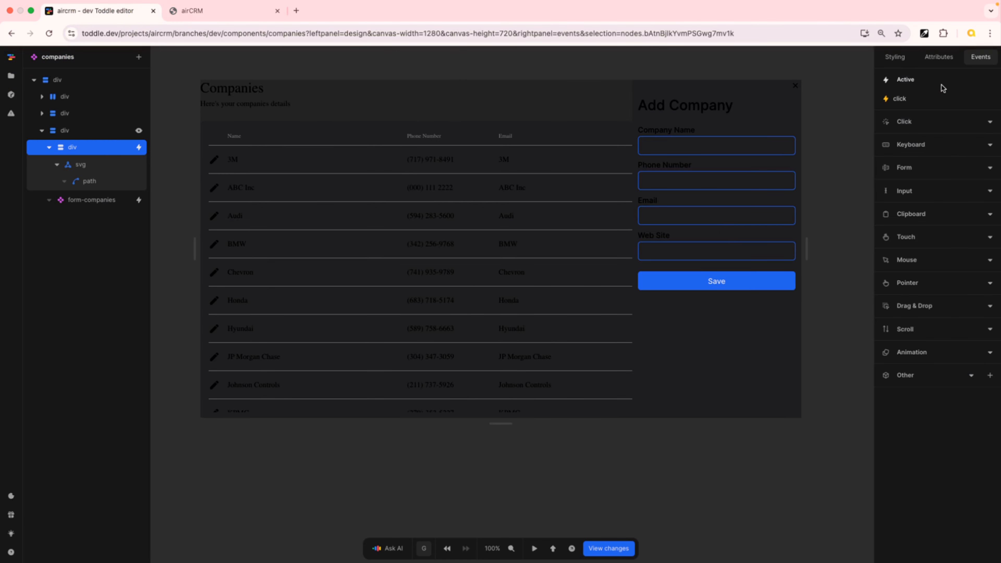
pyautogui.click(908, 99)
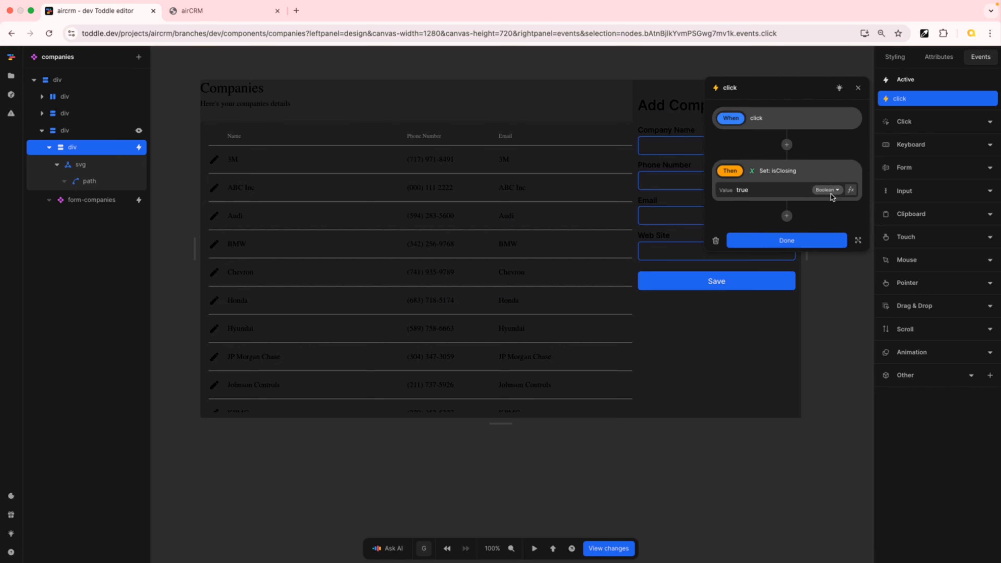
pyautogui.click(825, 241)
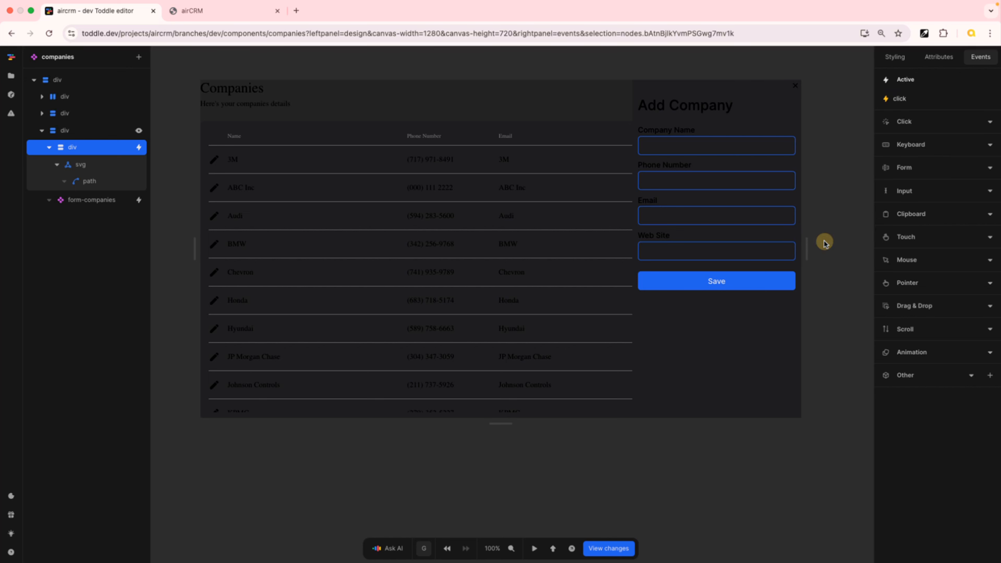
# Select the sidebar container and preview its .closing style variant
pyautogui.click(107, 132)
pyautogui.click(895, 57)
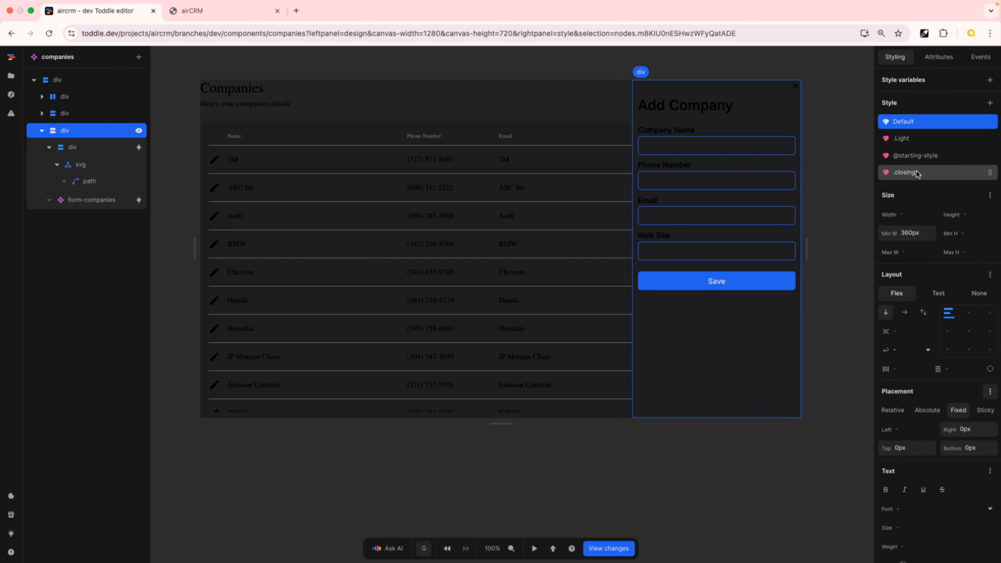
pyautogui.click(905, 172)
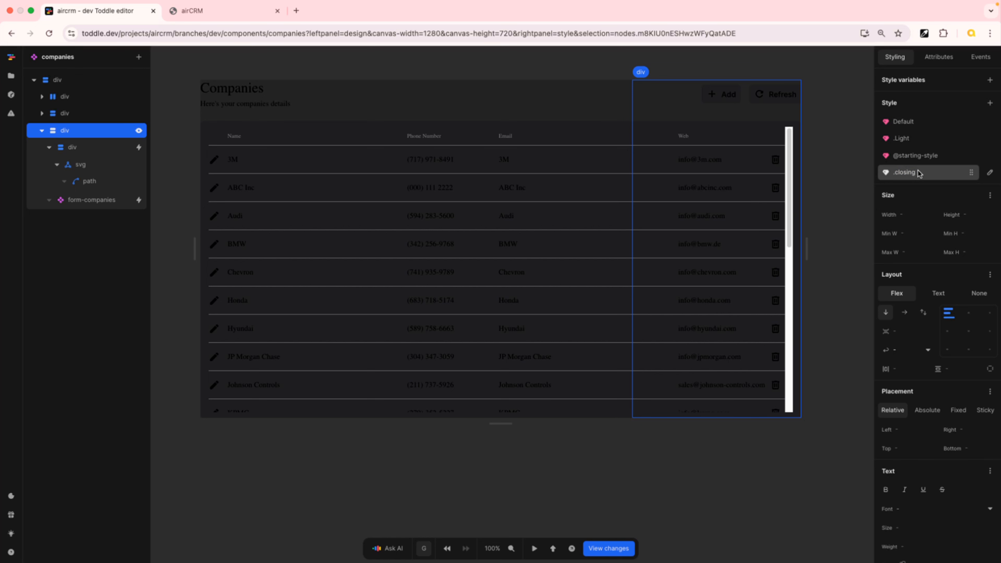
pyautogui.click(919, 171)
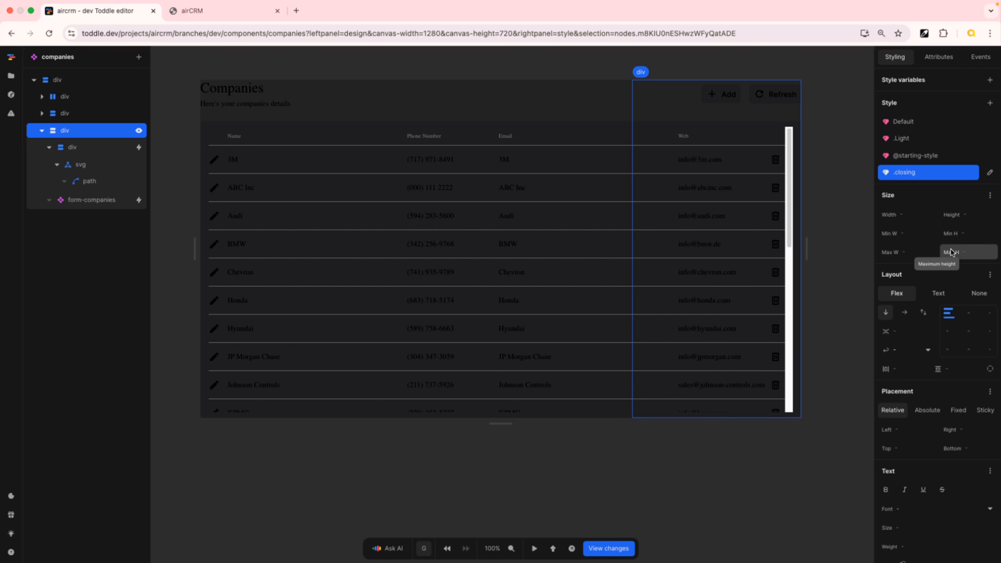
# Add a transitionend event to the sidebar container with an action setting Open Form Sidebar to false
pyautogui.click(981, 56)
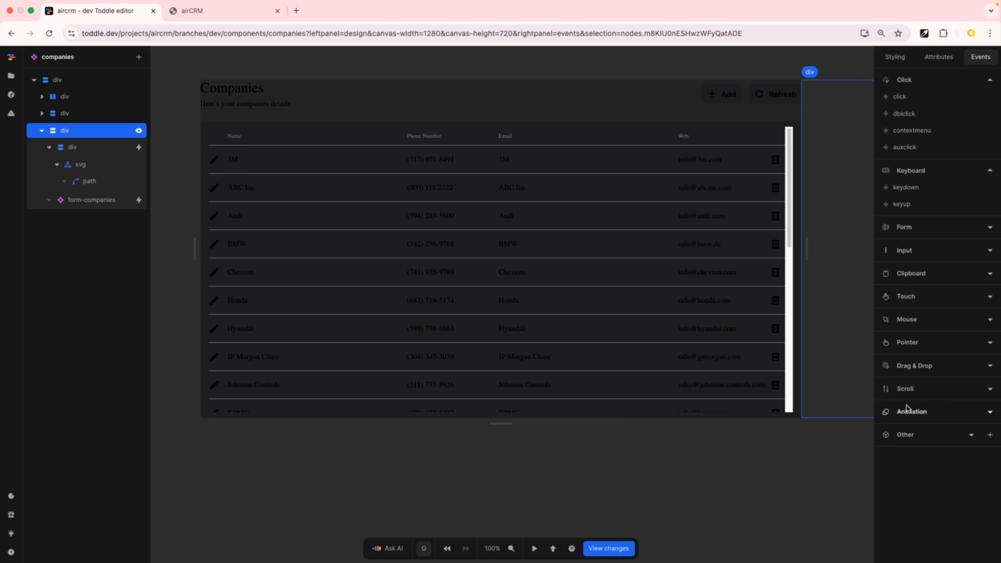
pyautogui.click(989, 411)
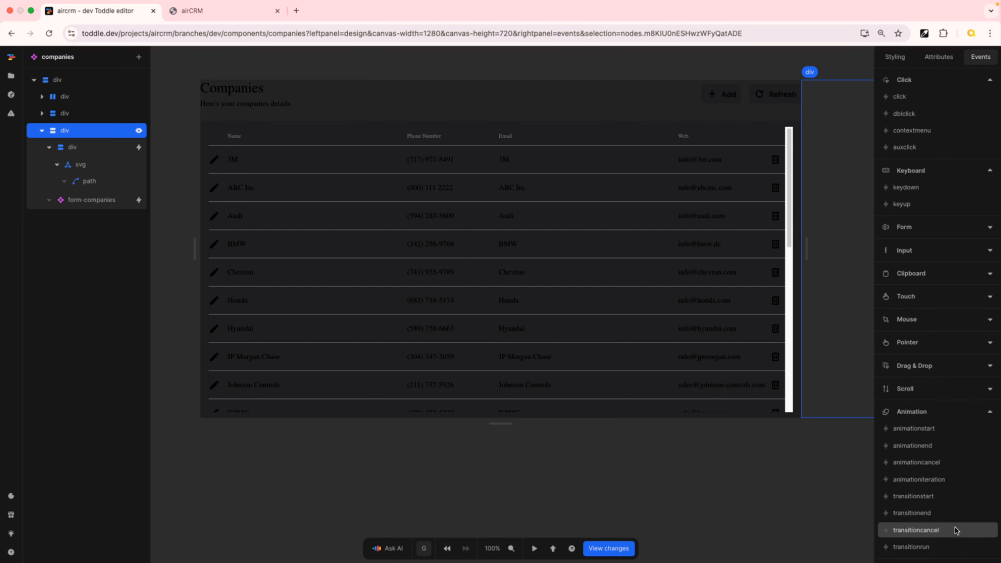
pyautogui.scroll(-1, 950, 524)
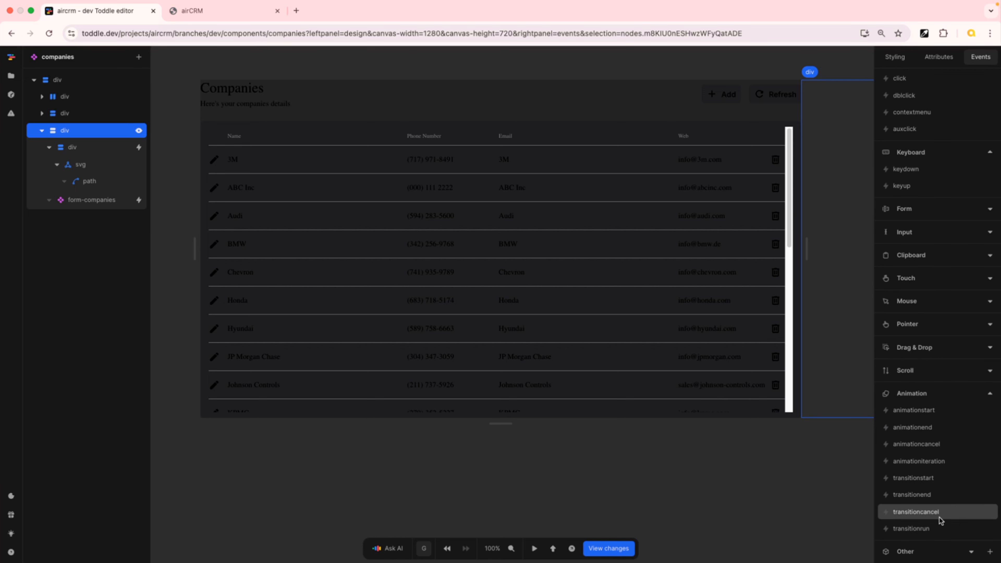
pyautogui.click(934, 496)
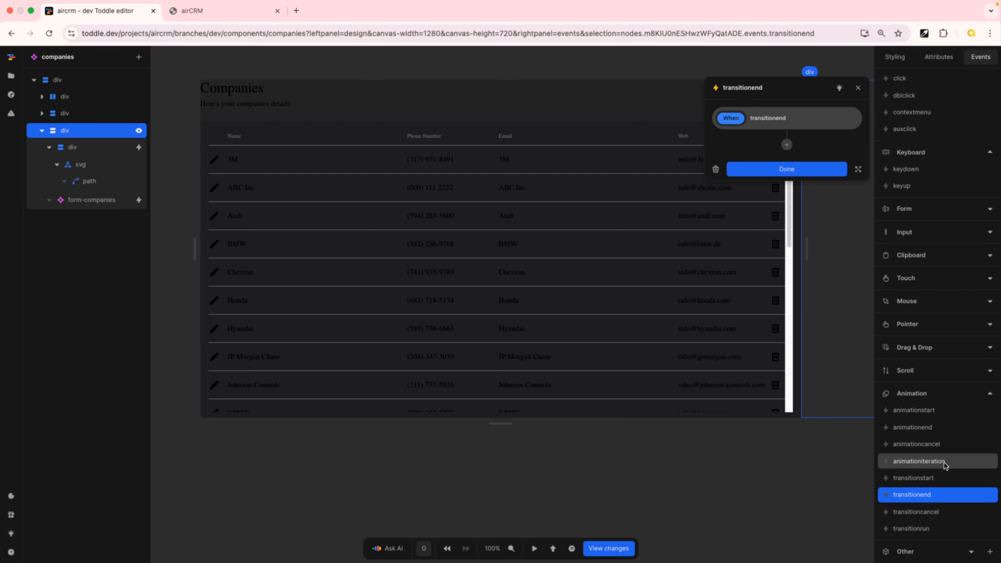
pyautogui.click(787, 146)
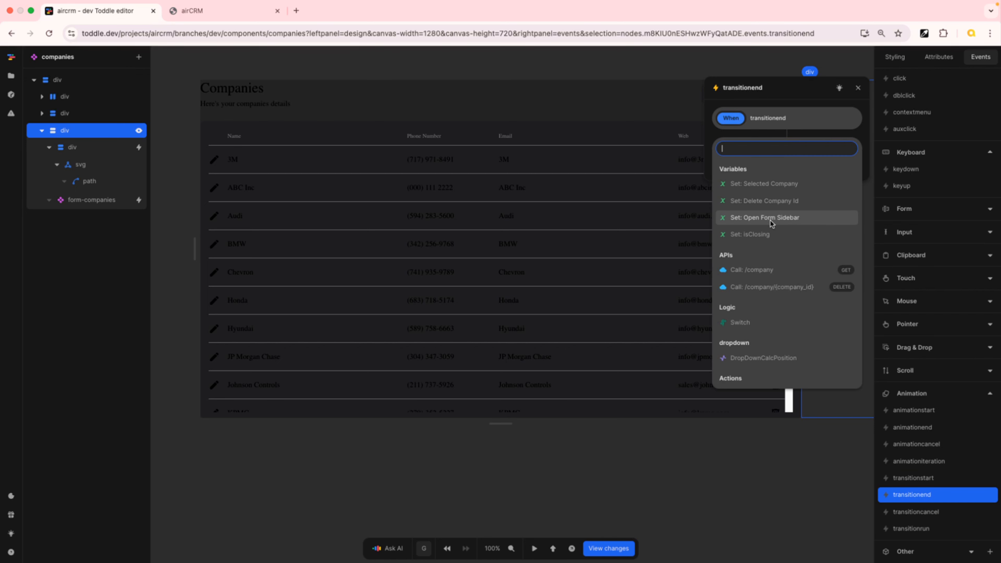
pyautogui.click(785, 218)
pyautogui.click(850, 190)
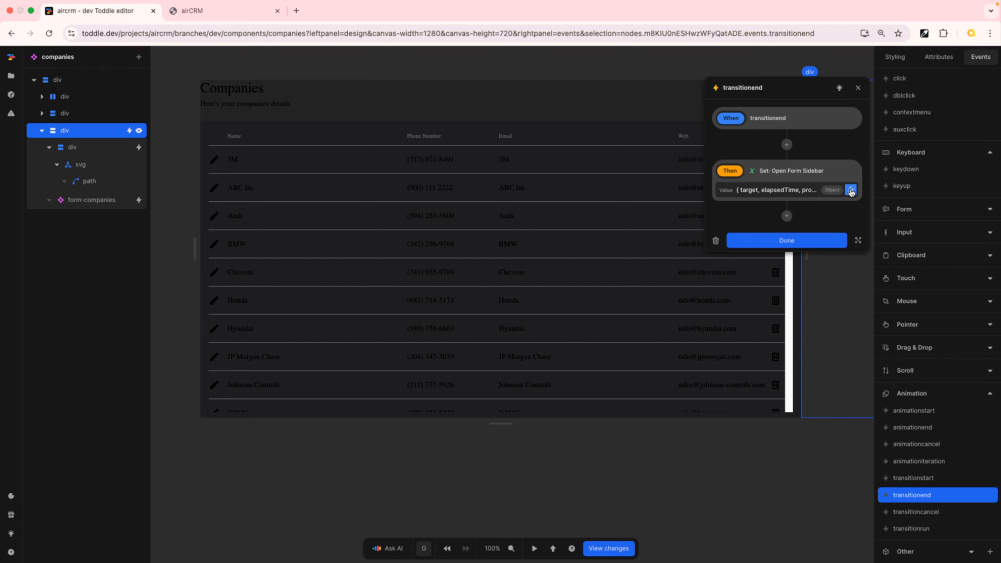
pyautogui.click(775, 190)
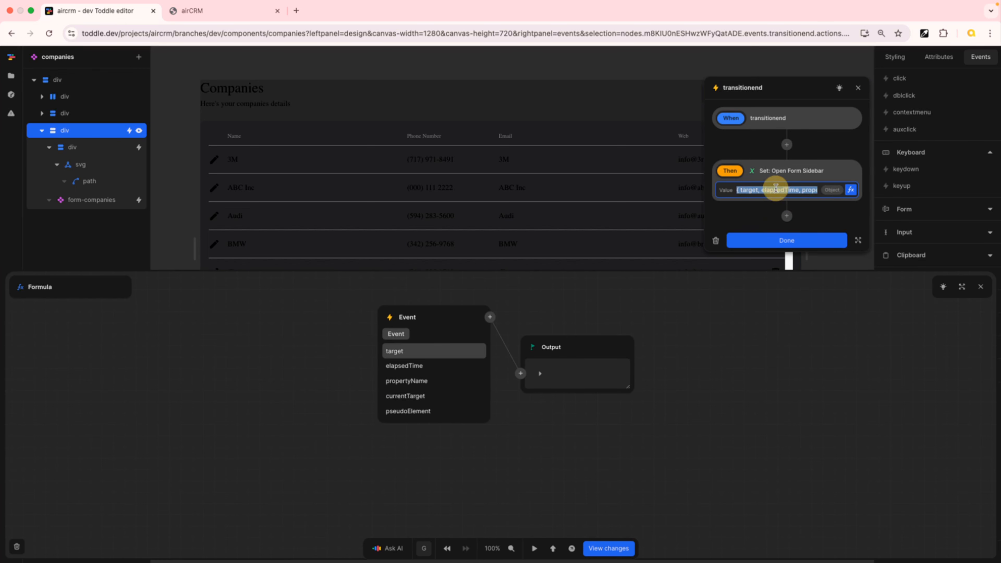
pyautogui.click(981, 287)
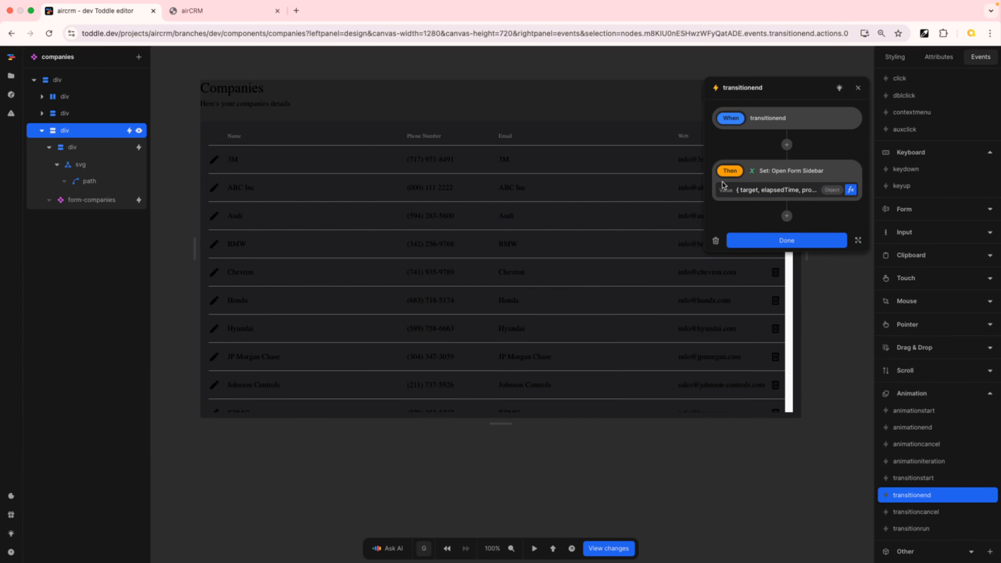
pyautogui.click(765, 190)
pyautogui.doubleClick(764, 190)
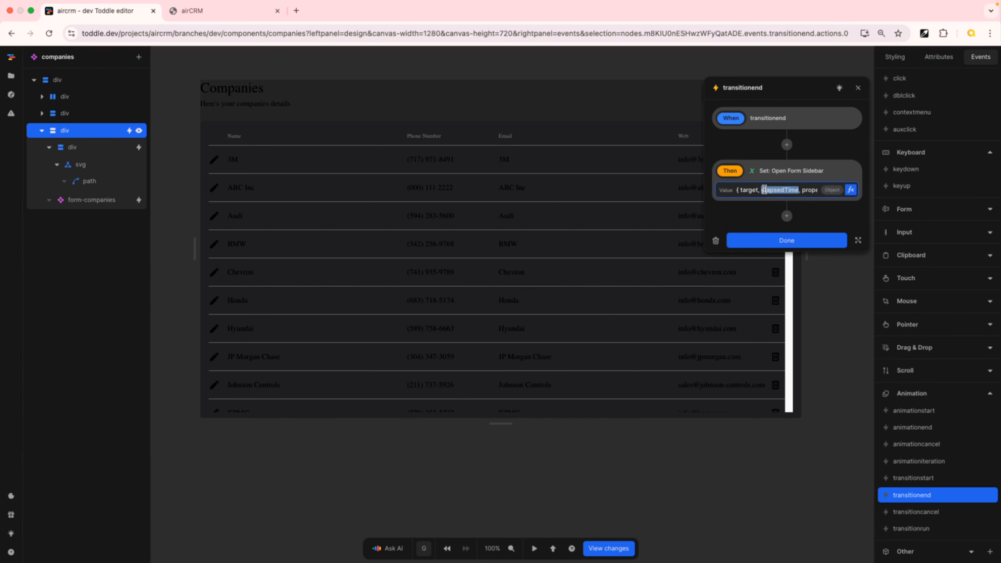
pyautogui.click(737, 189)
pyautogui.write('a')
pyautogui.write('alse')
# Add a second transitionend action setting isClosing to false and close the workflow
pyautogui.click(787, 216)
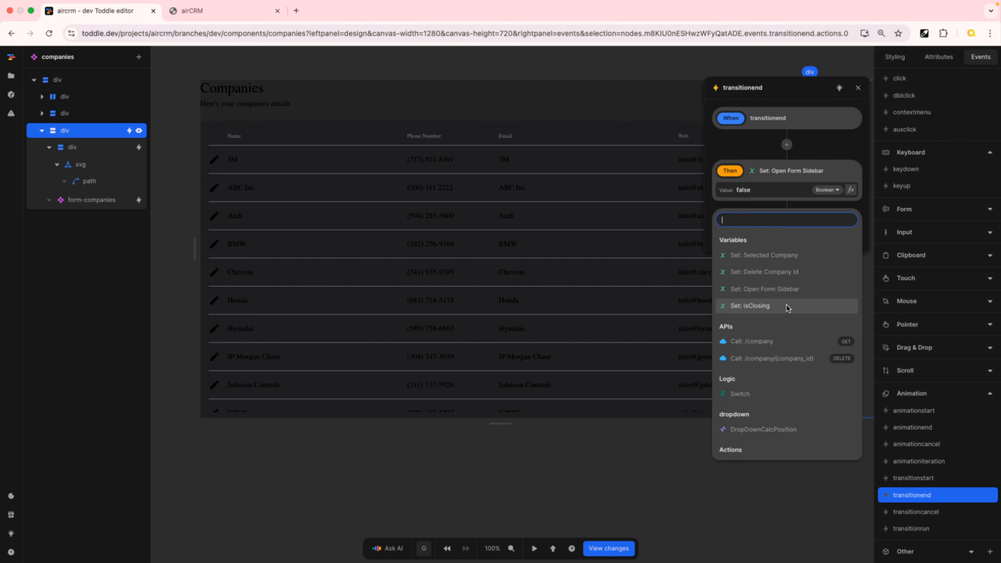
pyautogui.click(787, 306)
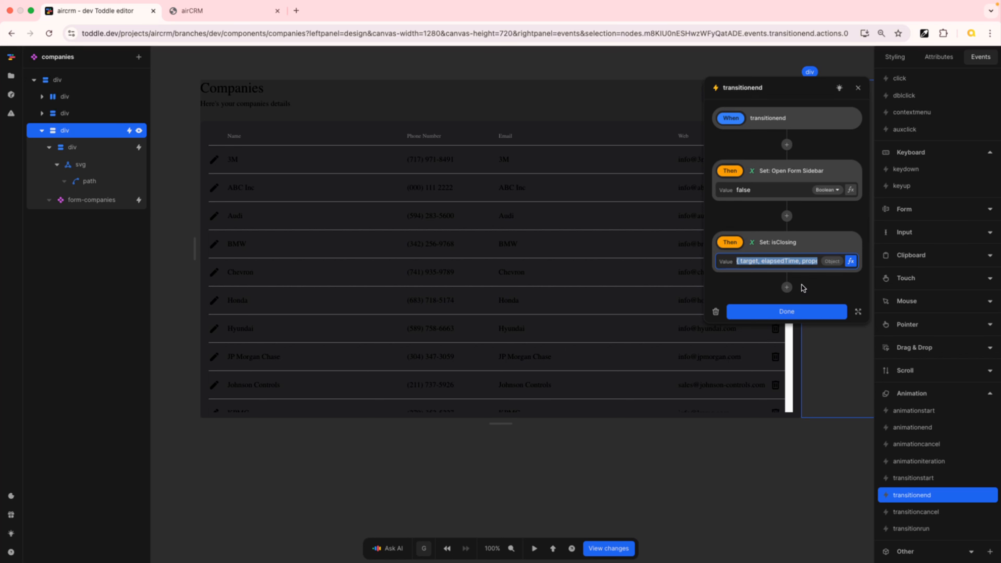
pyautogui.write('false')
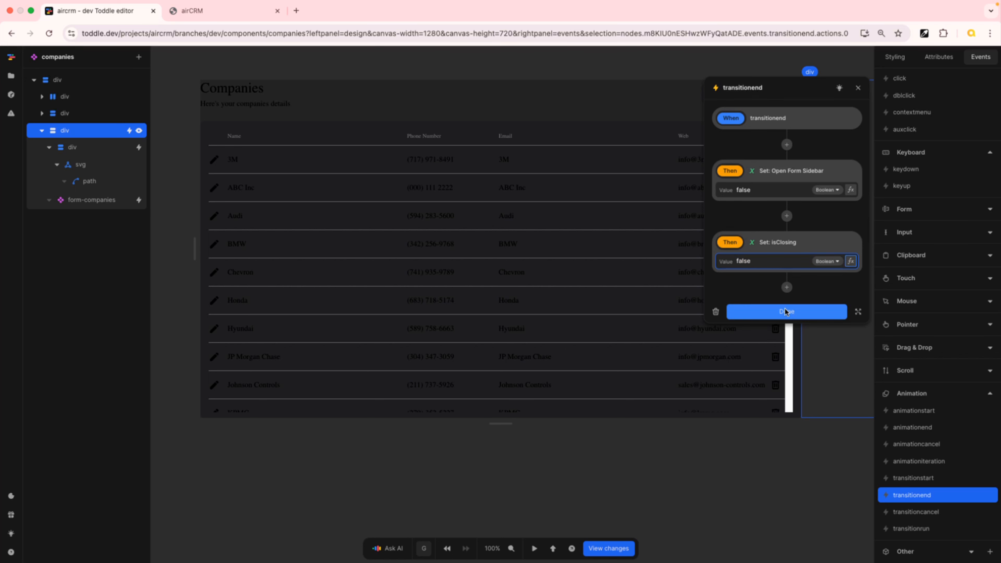
pyautogui.click(825, 314)
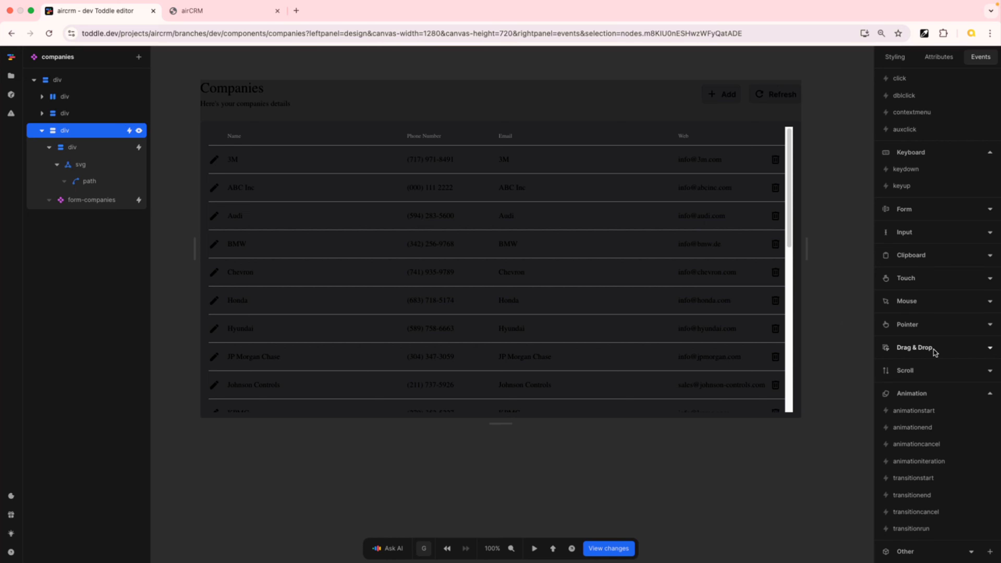
pyautogui.click(917, 499)
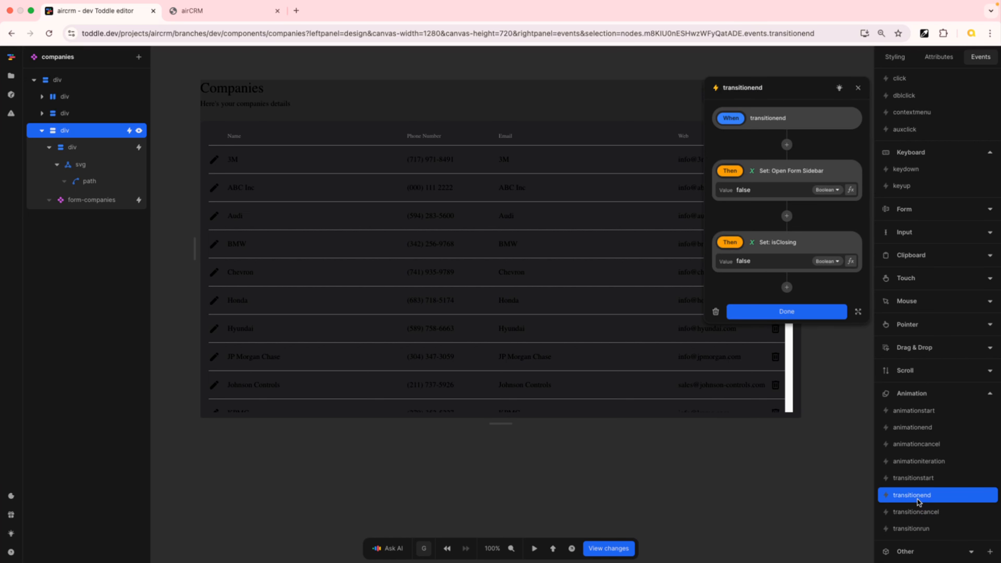
pyautogui.click(820, 313)
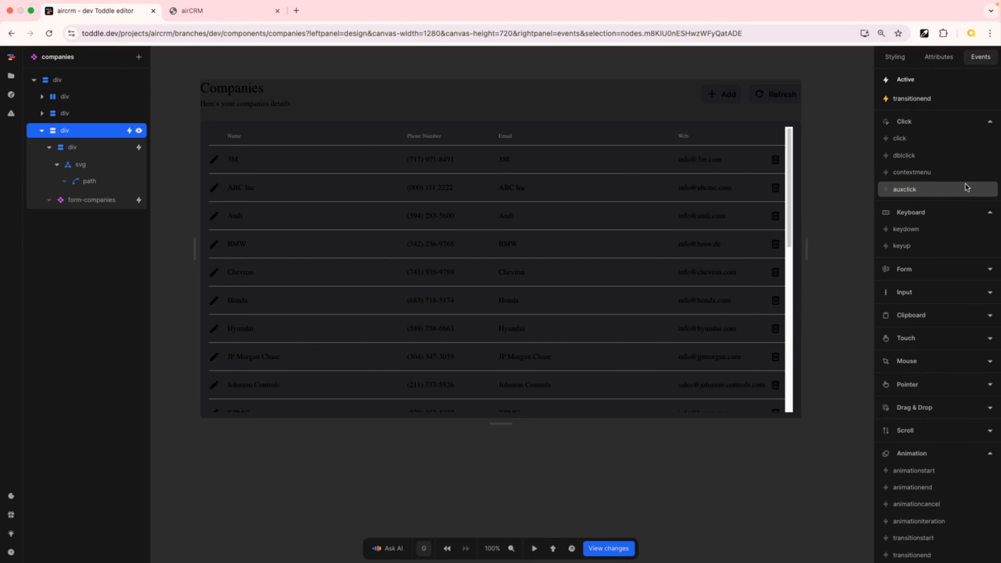
# Reload the airCRM app and test opening and closing the Add Company sidebar again
pyautogui.click(205, 11)
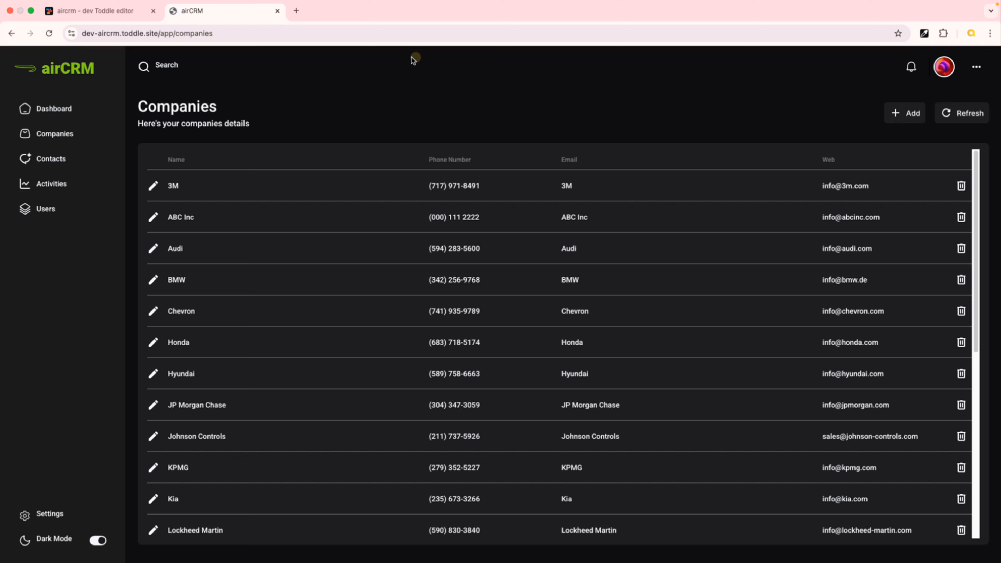
pyautogui.click(49, 33)
pyautogui.click(900, 115)
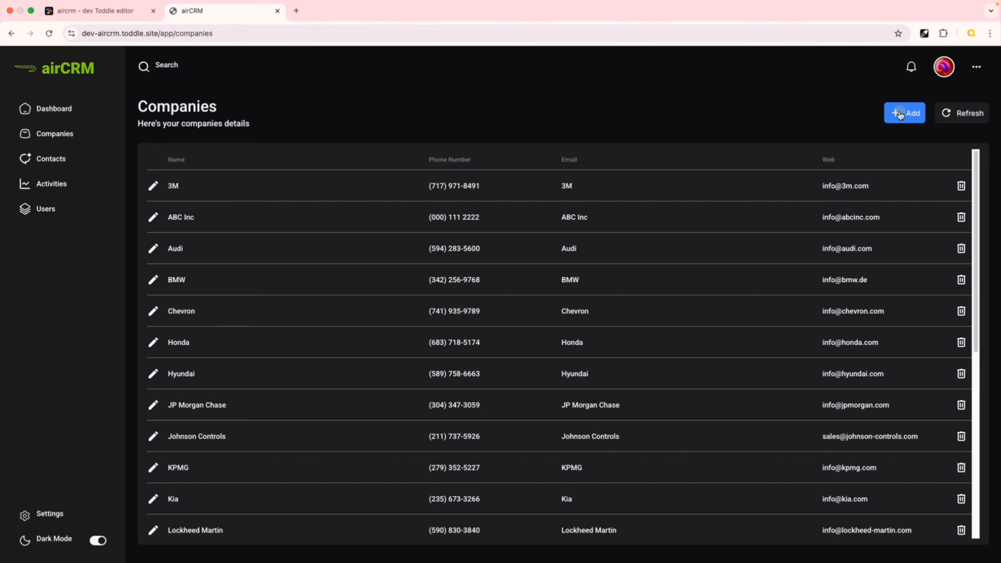
pyautogui.click(900, 112)
pyautogui.click(152, 247)
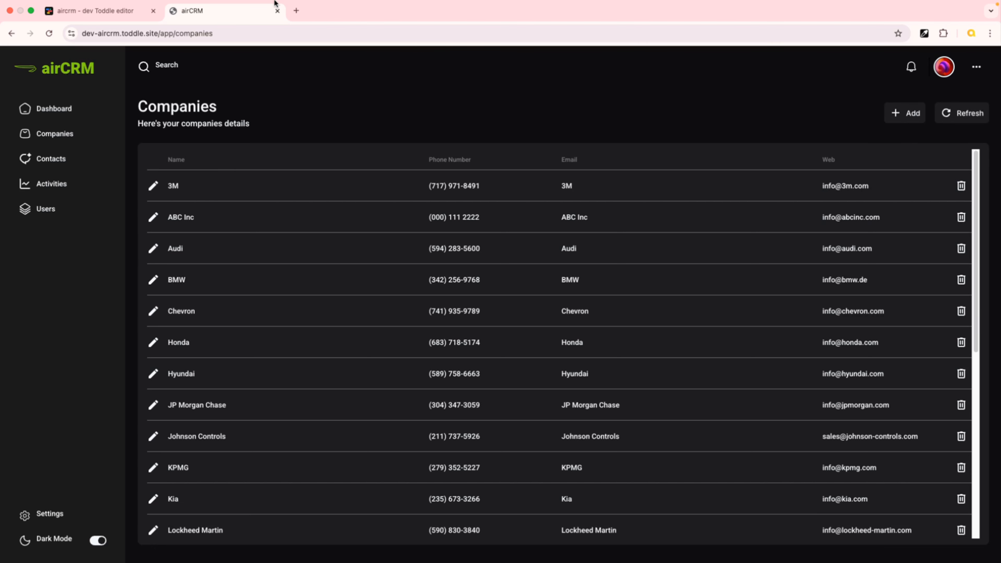
# Return to the editor and review the sidebar's transitionend workflow
pyautogui.click(99, 13)
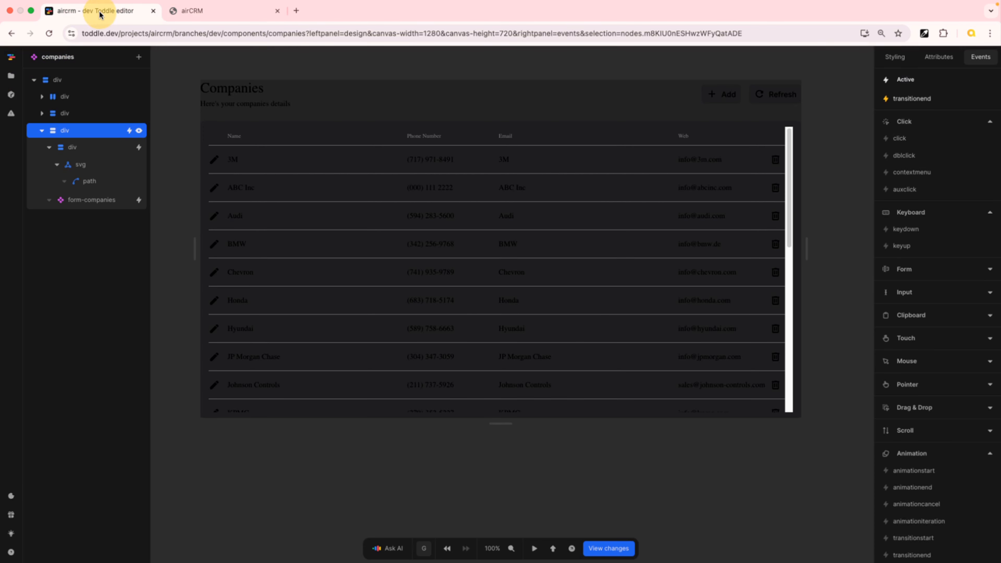
pyautogui.click(911, 100)
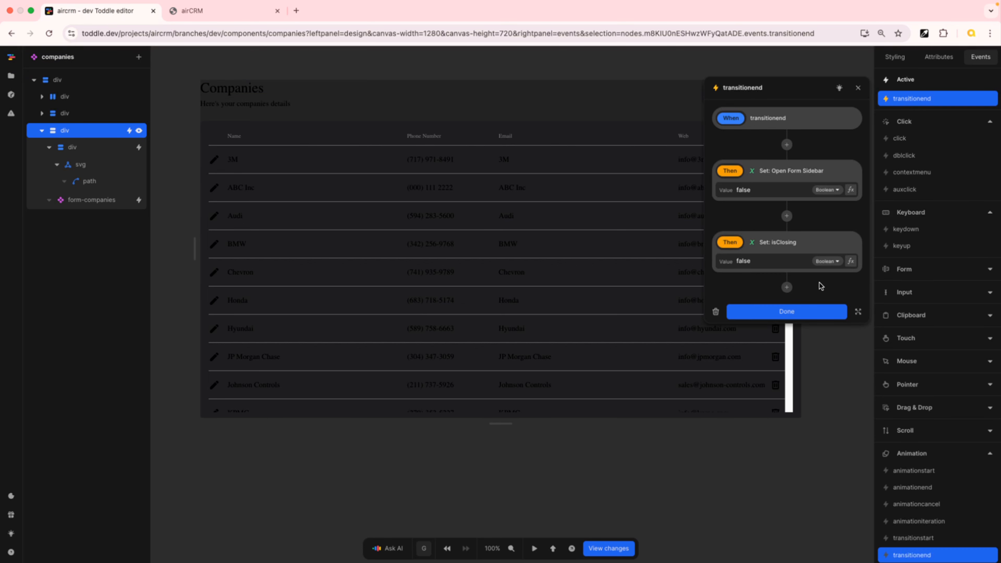
pyautogui.click(820, 312)
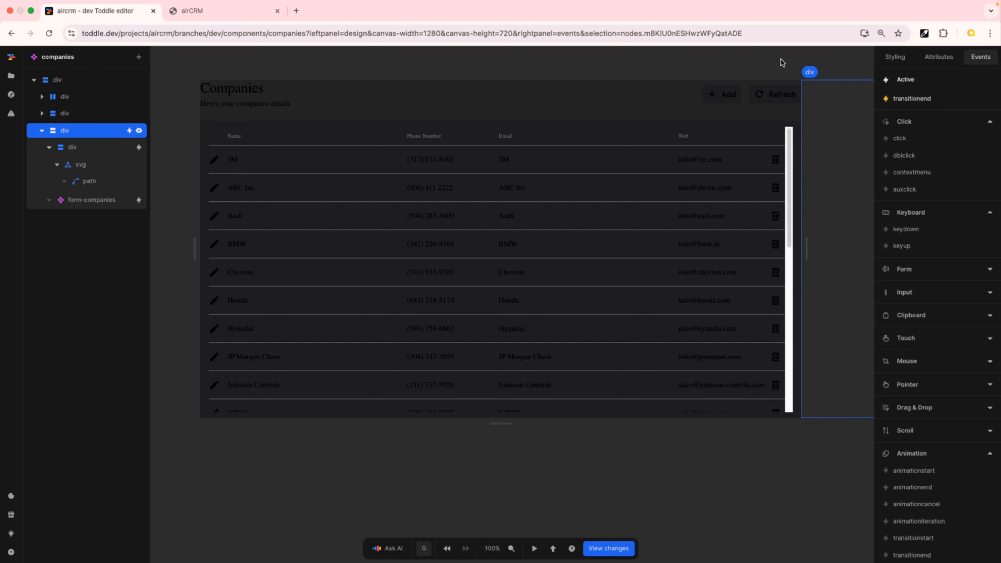
# Inspect the sidebar's Default and .closing style variants, including the translate transform and transition settings
pyautogui.click(895, 57)
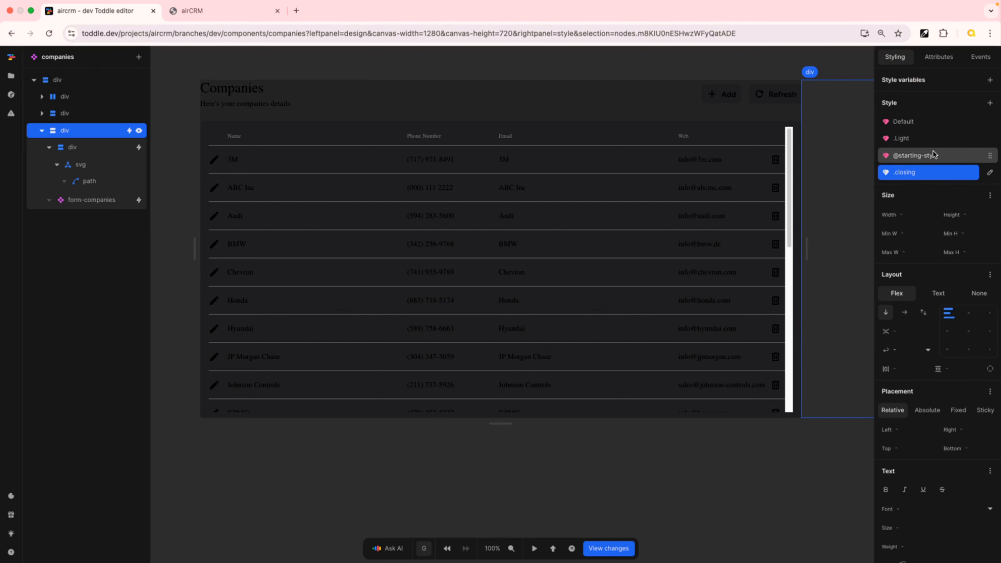
pyautogui.click(918, 122)
pyautogui.scroll(-8, 984, 372)
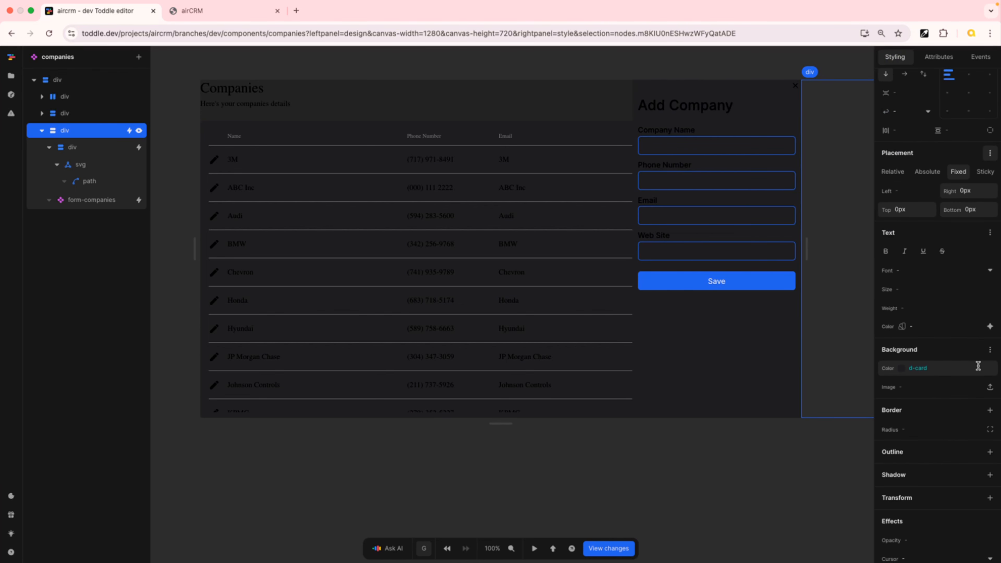
pyautogui.scroll(8, 940, 439)
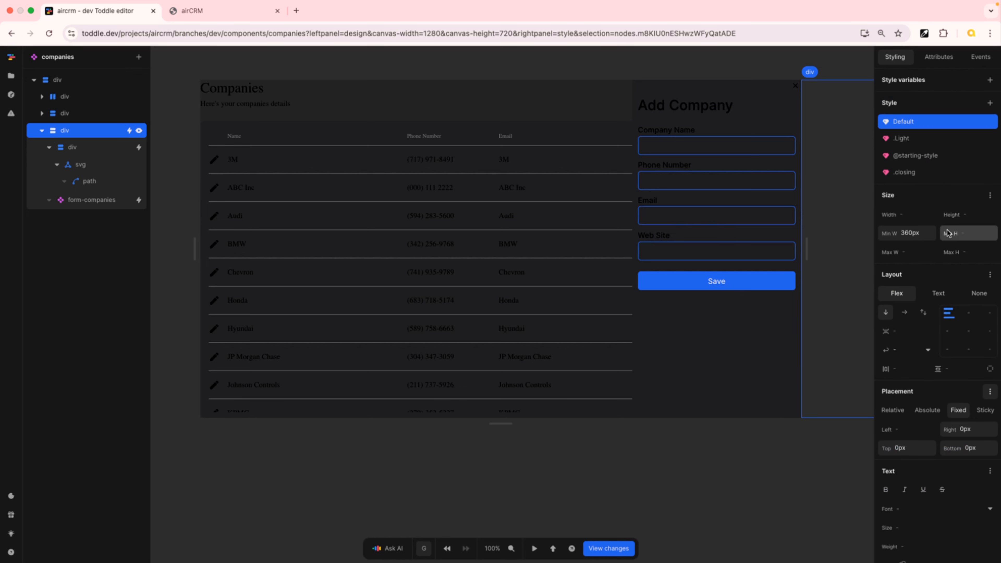
pyautogui.click(918, 172)
pyautogui.scroll(-10, 946, 395)
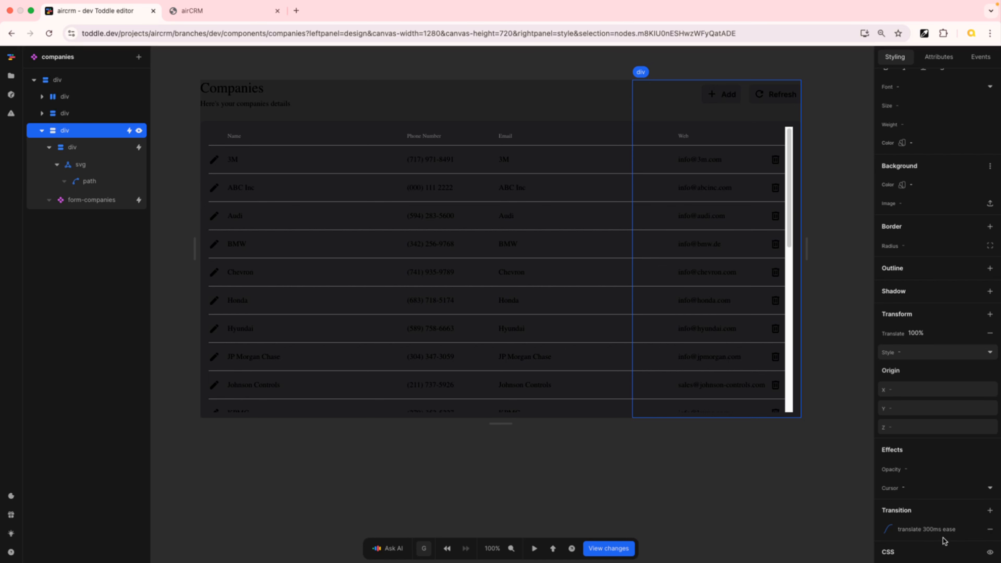
# Insert a Switch step at the start of the sidebar's transitionend workflow
pyautogui.click(981, 57)
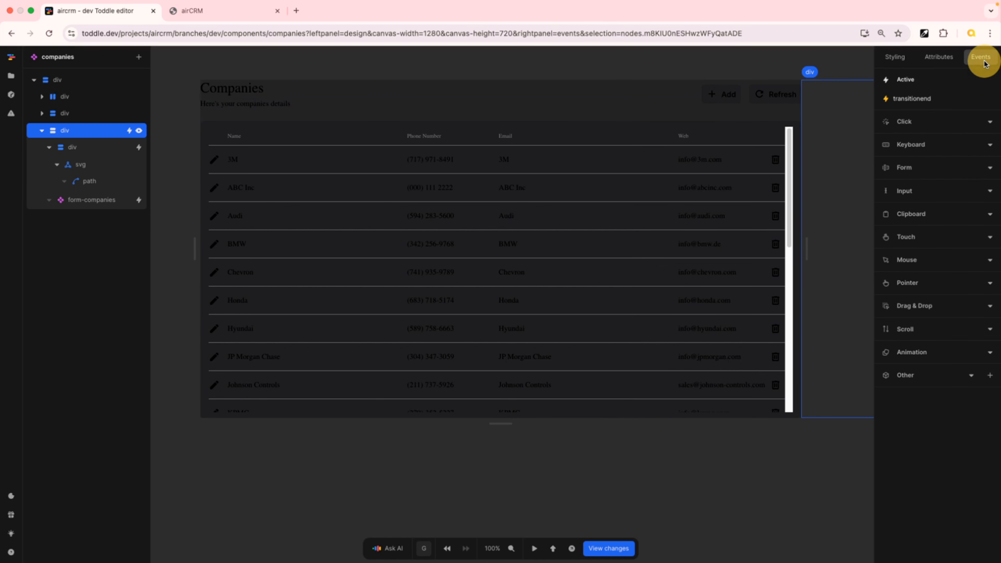
pyautogui.click(903, 104)
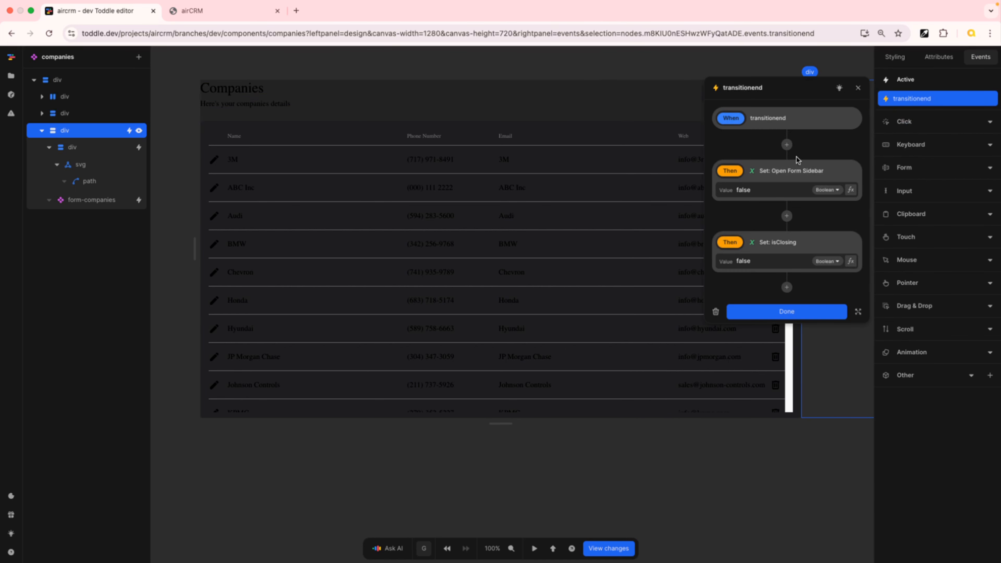
pyautogui.click(787, 143)
pyautogui.write('swit')
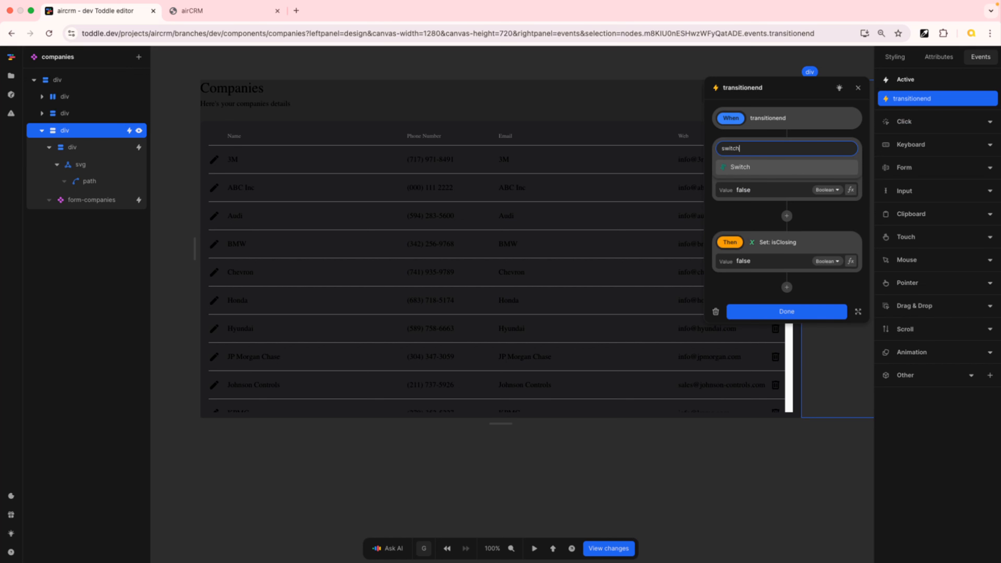
pyautogui.write('ch')
pyautogui.press('Return')
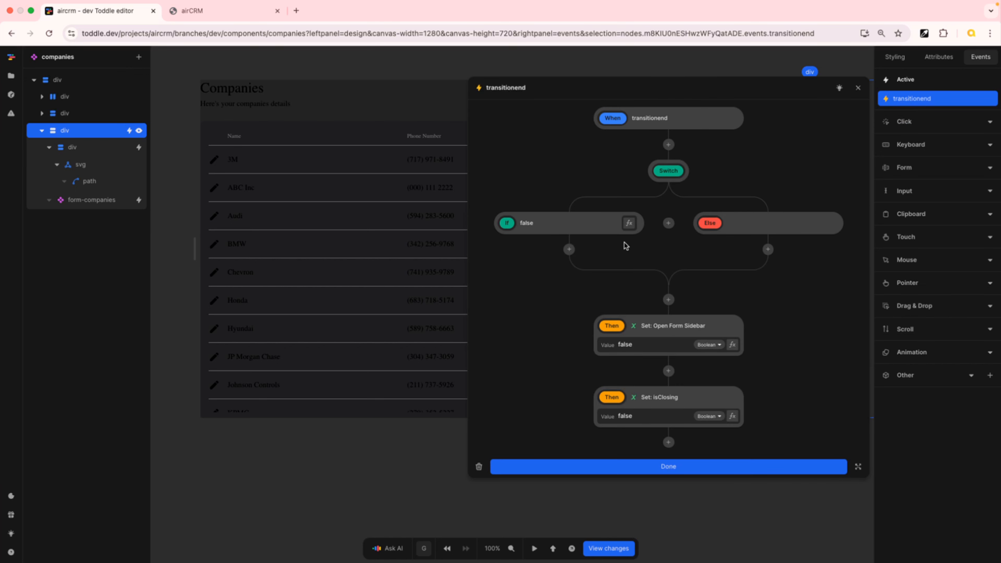
# Set the Switch's first case condition formula to the isClosing variable
pyautogui.click(630, 224)
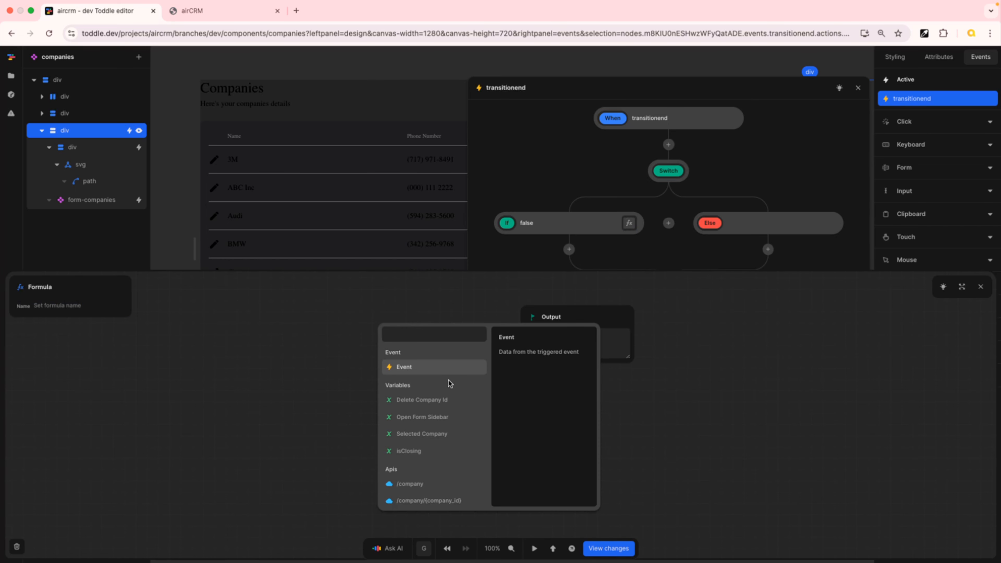
pyautogui.click(430, 455)
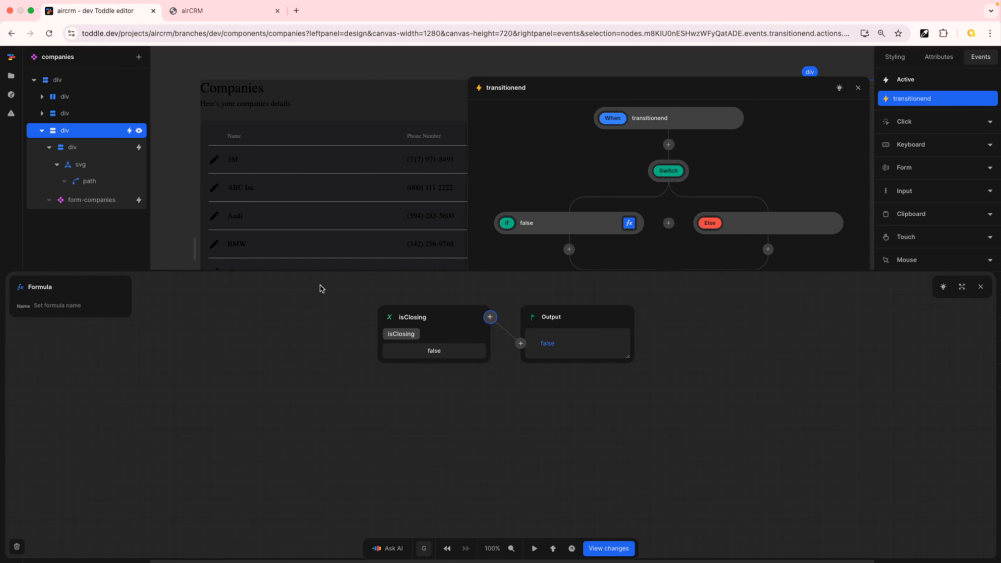
pyautogui.click(60, 305)
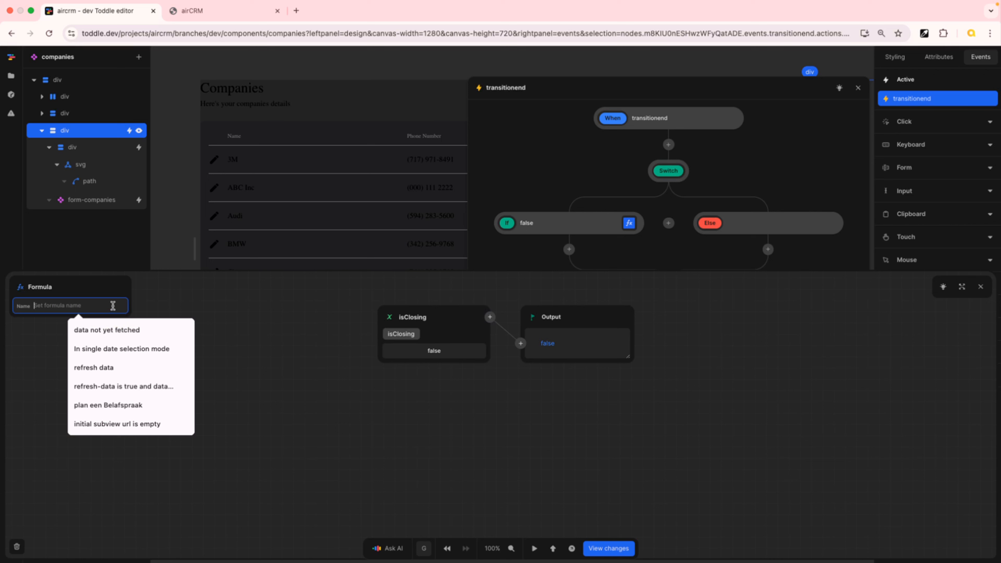
# Name the condition formula "is in closing" and close the formula editor
pyautogui.write('is in')
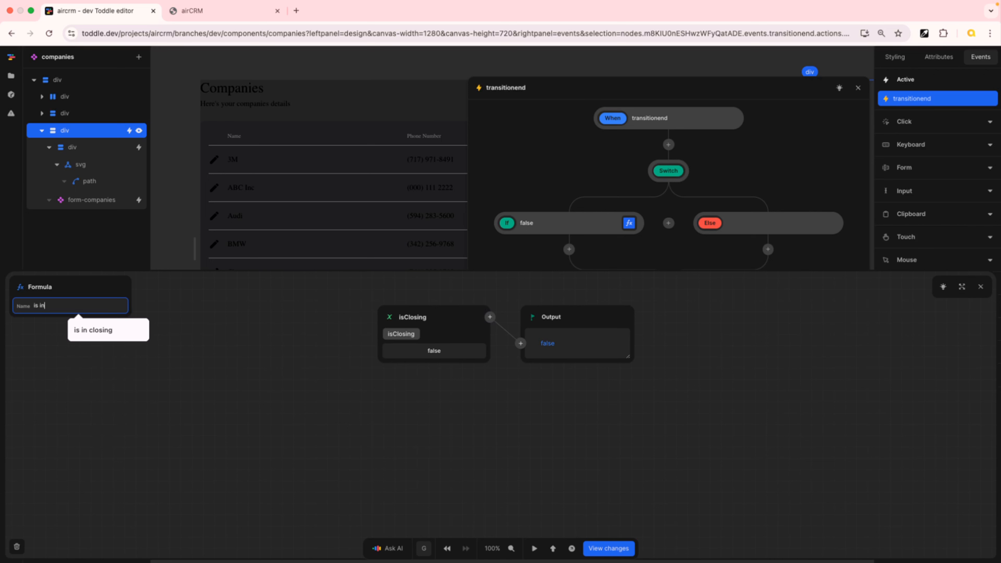
pyautogui.write(' closing')
pyautogui.press('Tab')
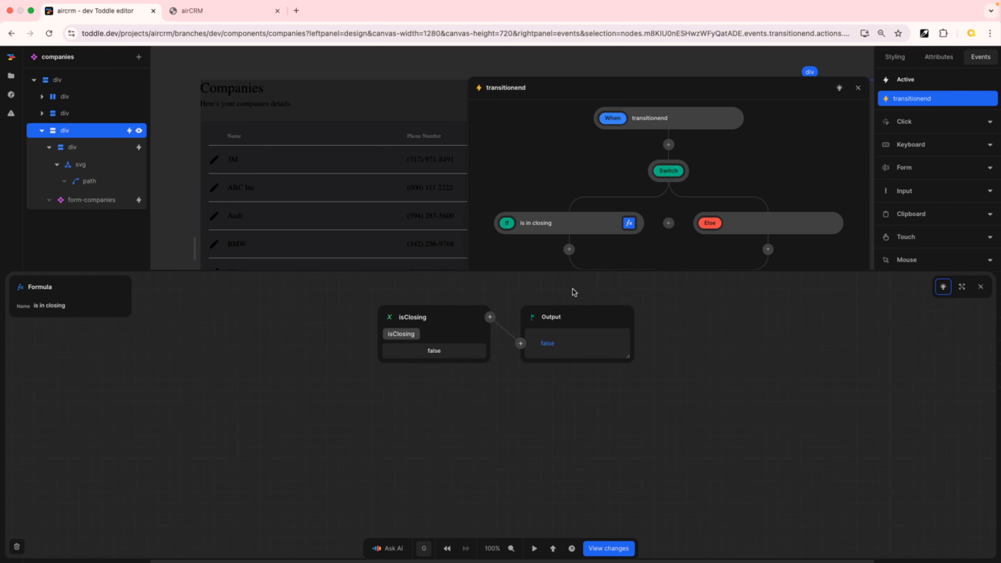
pyautogui.click(981, 287)
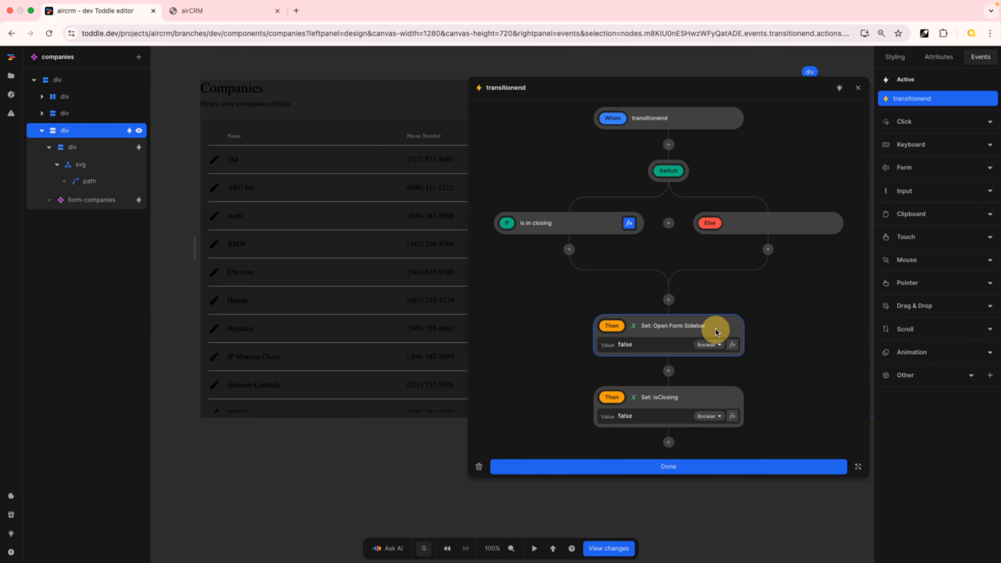
# Move the Set Open Form Sidebar action into the Switch's "is in closing" branch
pyautogui.press('super+x')
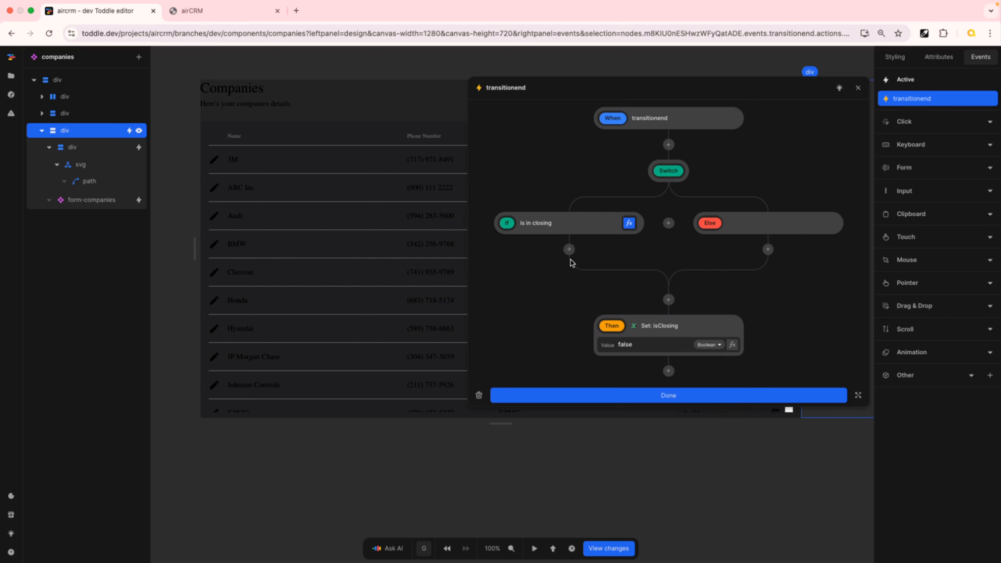
pyautogui.click(568, 249)
pyautogui.press('super+v')
# Move the Set isClosing action into the same branch below Open Form Sidebar and close the workflow editor
pyautogui.click(725, 409)
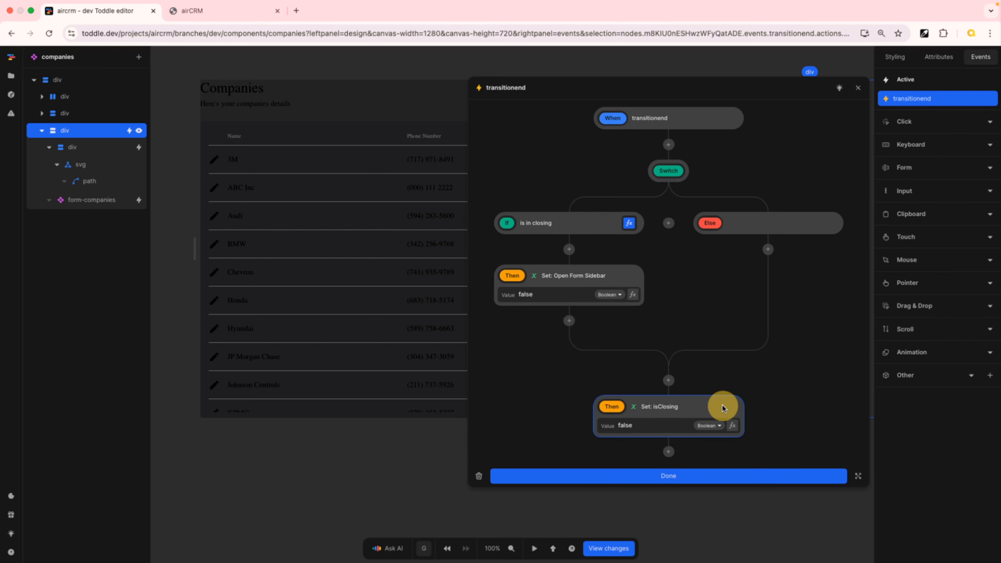
pyautogui.press('super+x')
pyautogui.click(569, 321)
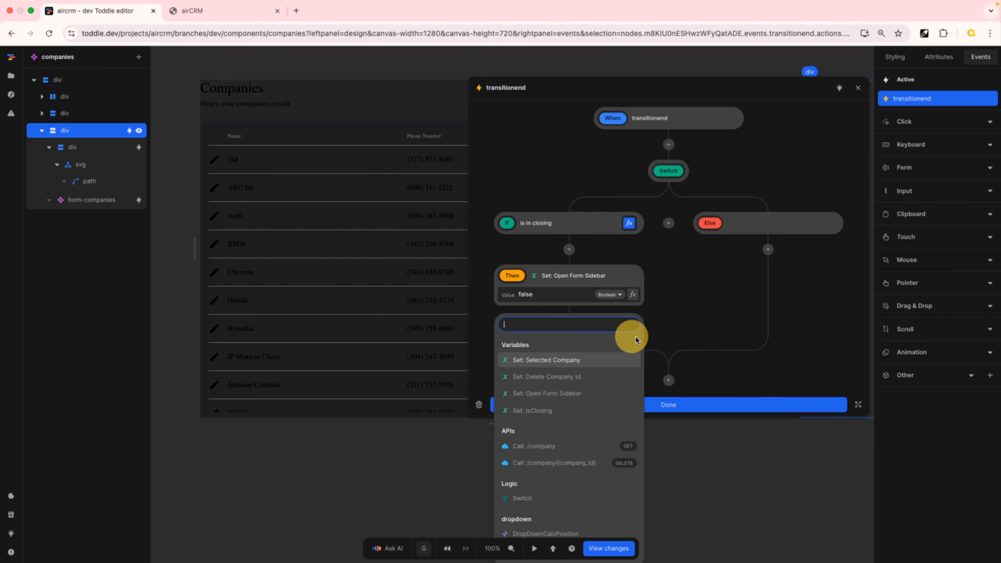
pyautogui.press('super+v')
pyautogui.click(757, 378)
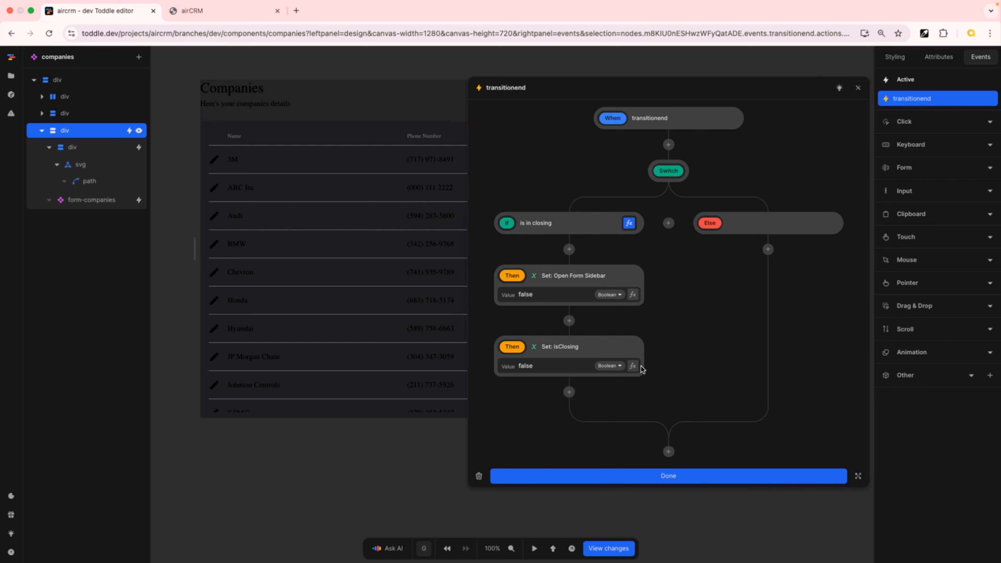
pyautogui.click(767, 477)
# Reload the airCRM preview, test opening and closing the Add and Edit Company sidebars, and return to the editor
pyautogui.click(211, 4)
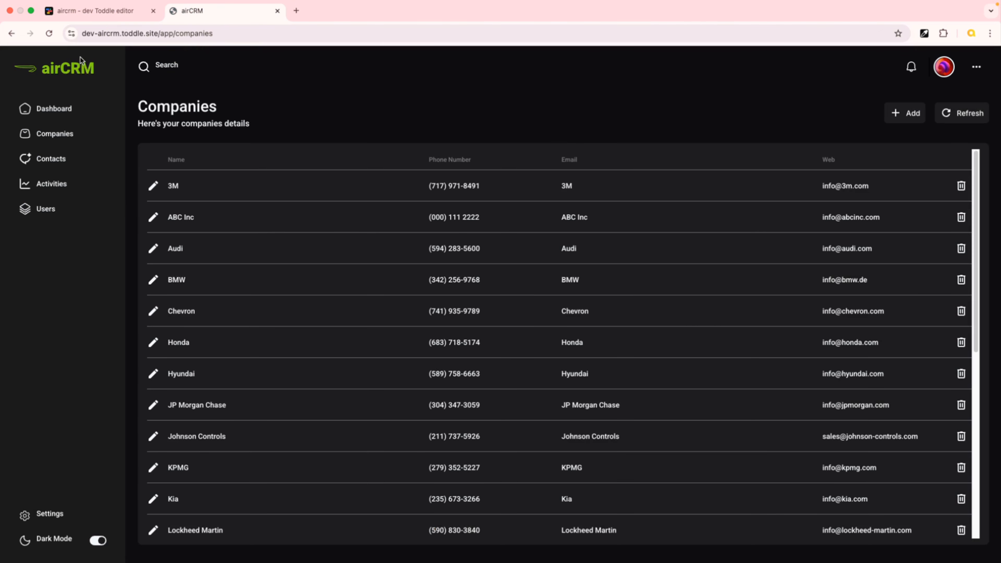
pyautogui.click(49, 33)
pyautogui.click(899, 115)
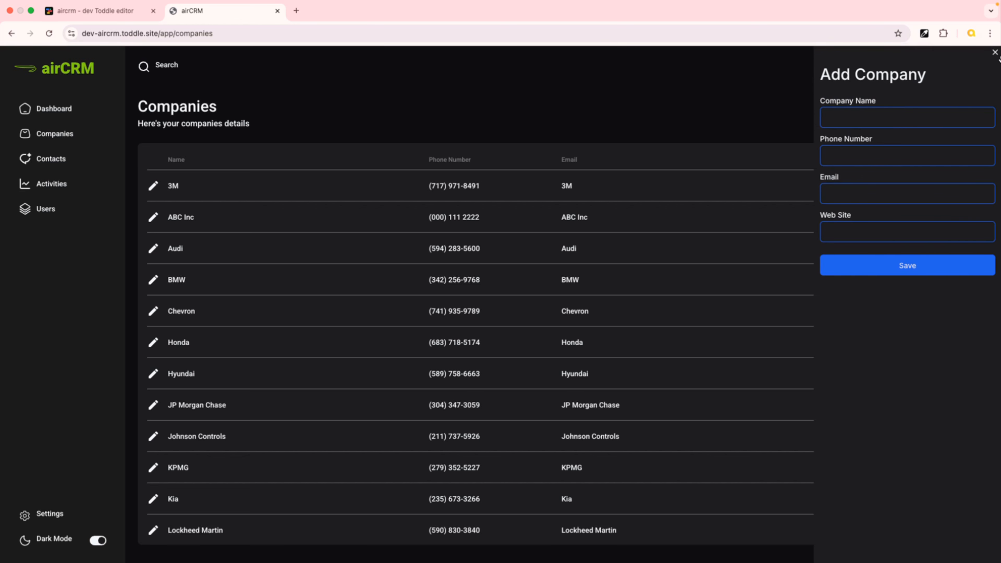
pyautogui.click(997, 53)
pyautogui.click(905, 112)
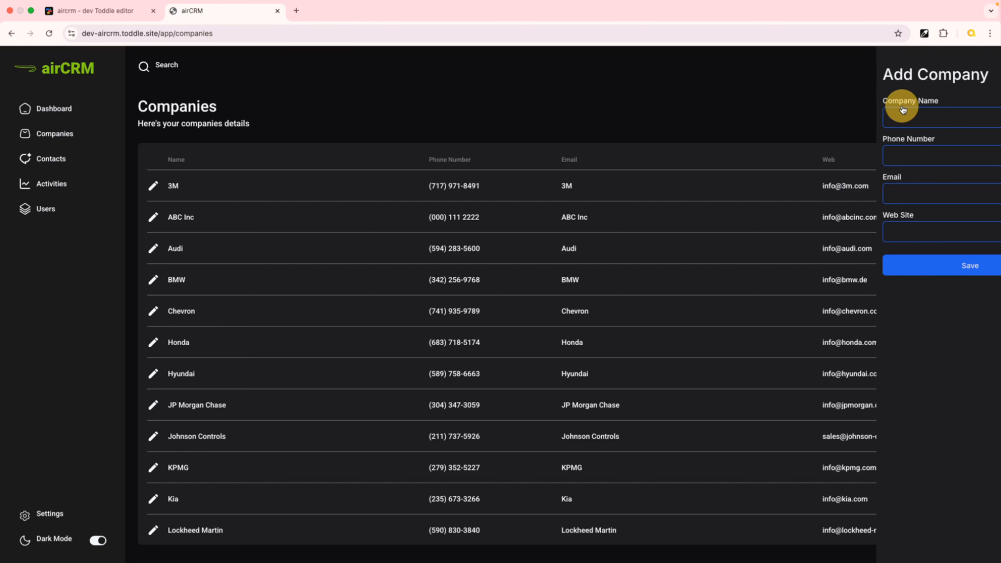
pyautogui.click(995, 54)
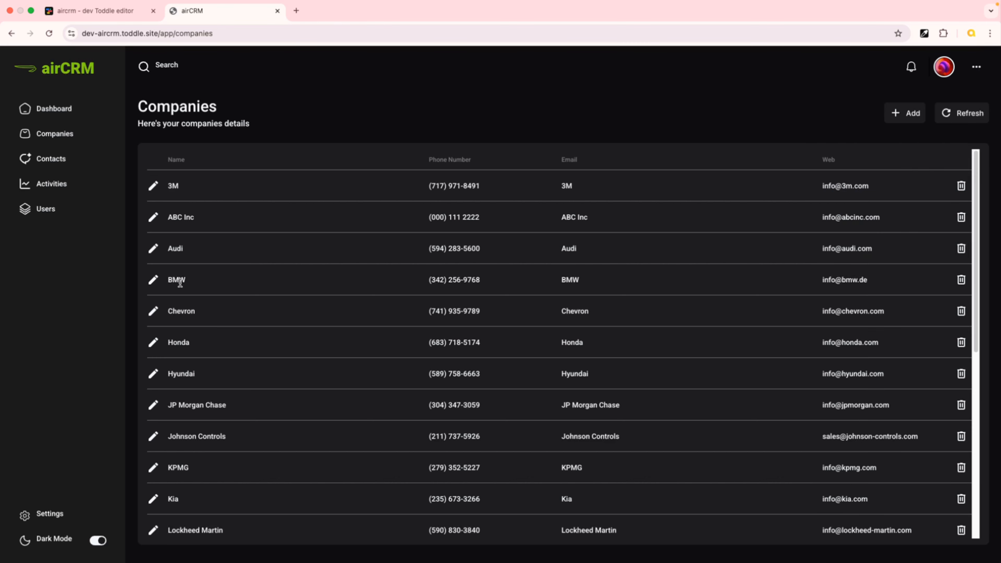
pyautogui.click(153, 311)
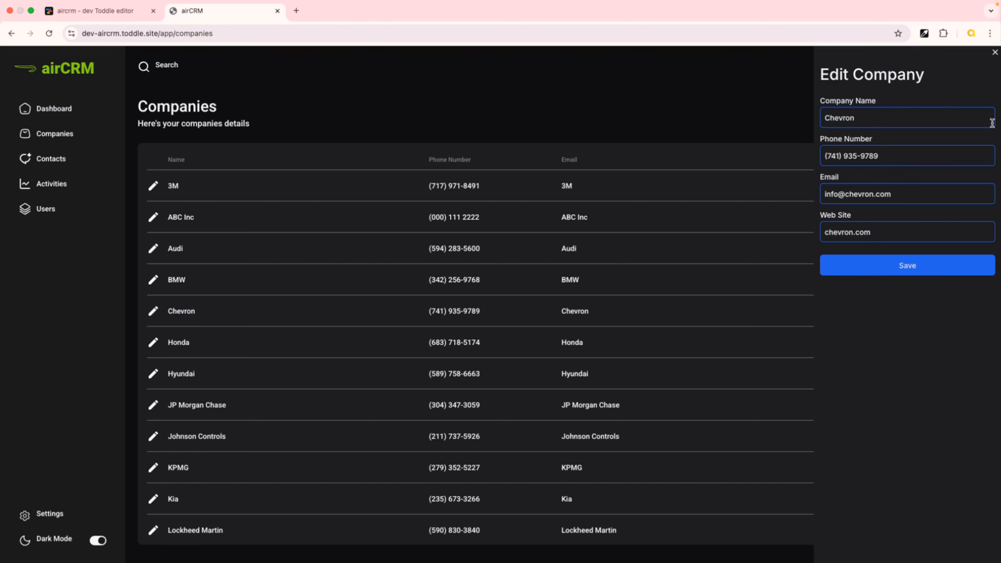
pyautogui.click(995, 52)
pyautogui.click(897, 117)
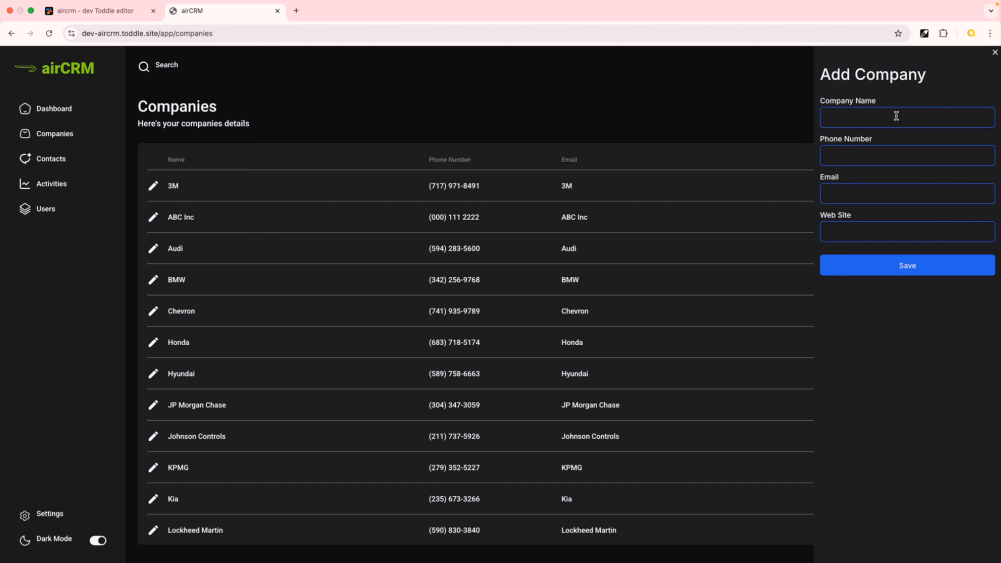
pyautogui.click(996, 54)
pyautogui.click(98, 10)
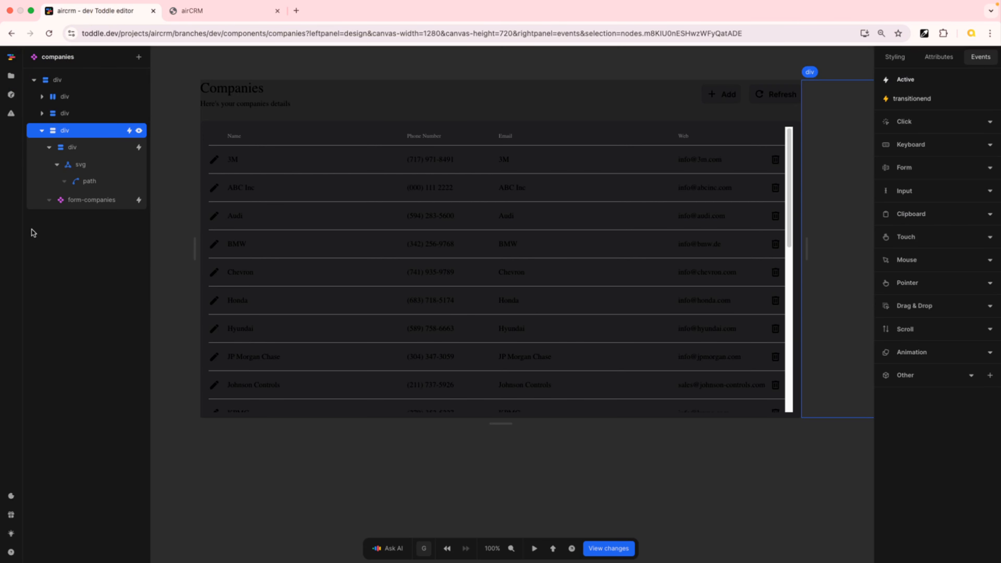